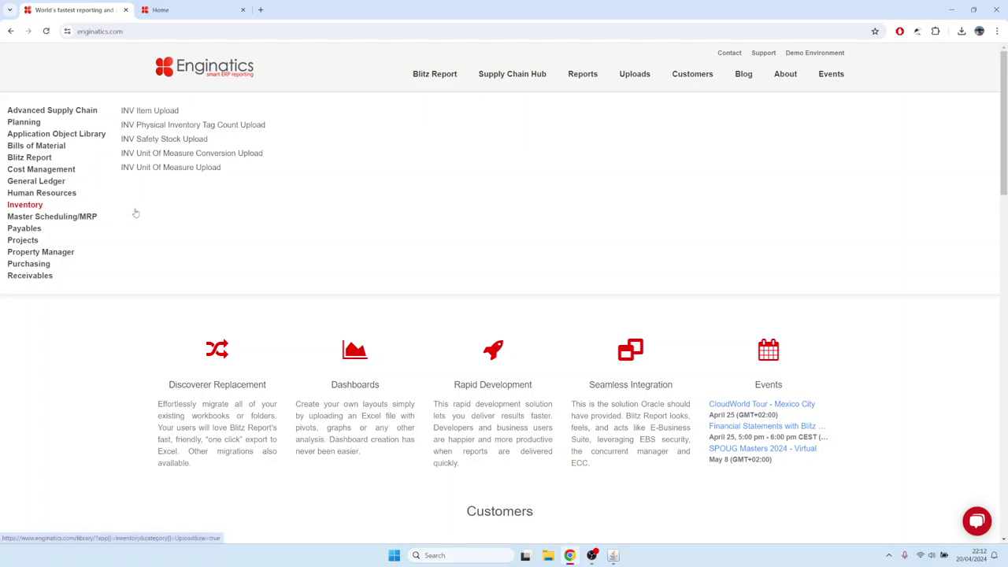
Open the INV Item Upload page and read its description, item creation options and example spreadsheet.
{"action": "left_click", "coordinate": [153, 114]}
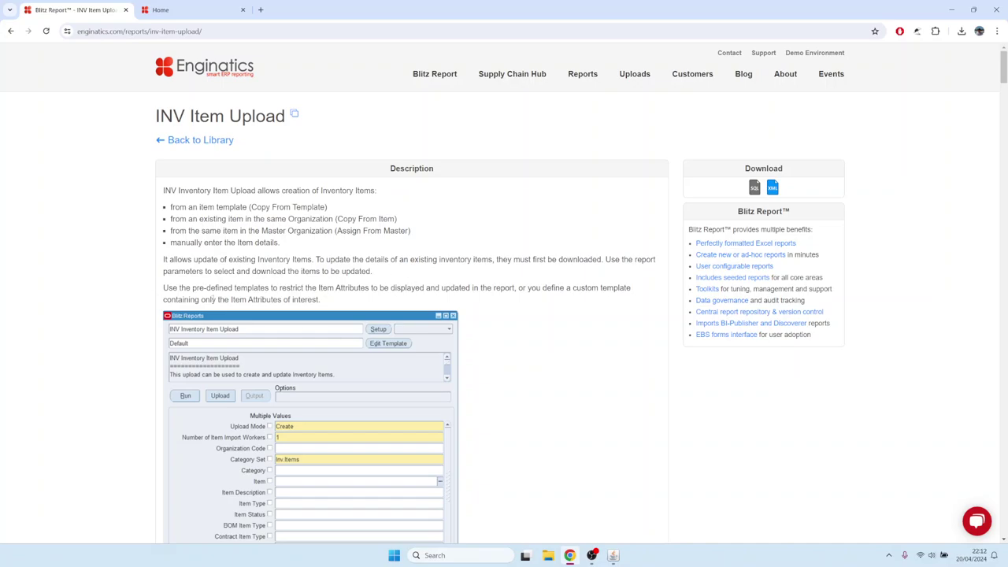
{"action": "scroll", "coordinate": [389, 260], "scroll_direction": "down", "scroll_amount": 3}
{"action": "scroll", "coordinate": [329, 233], "scroll_direction": "down", "scroll_amount": 1}
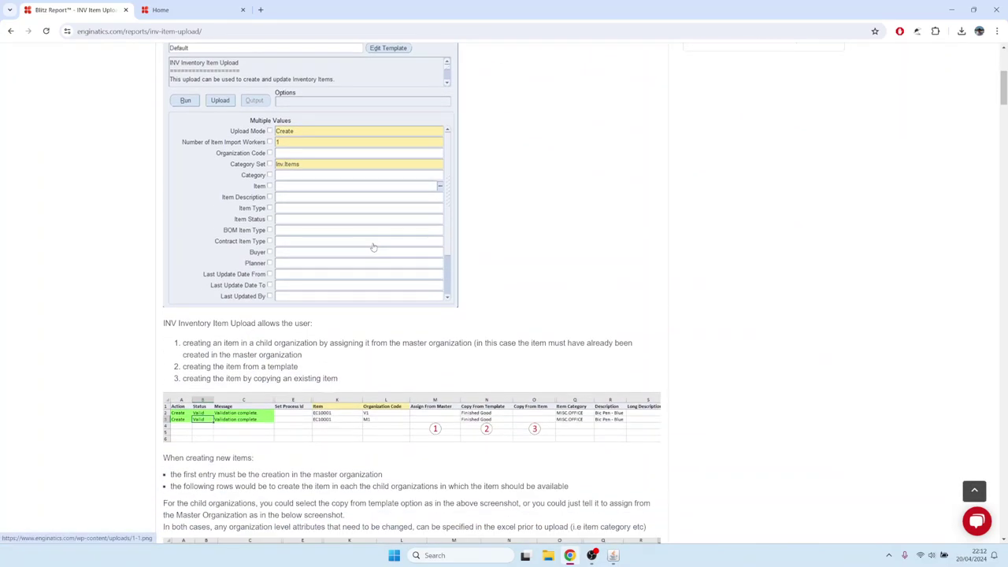
{"action": "scroll", "coordinate": [330, 233], "scroll_direction": "up", "scroll_amount": 2}
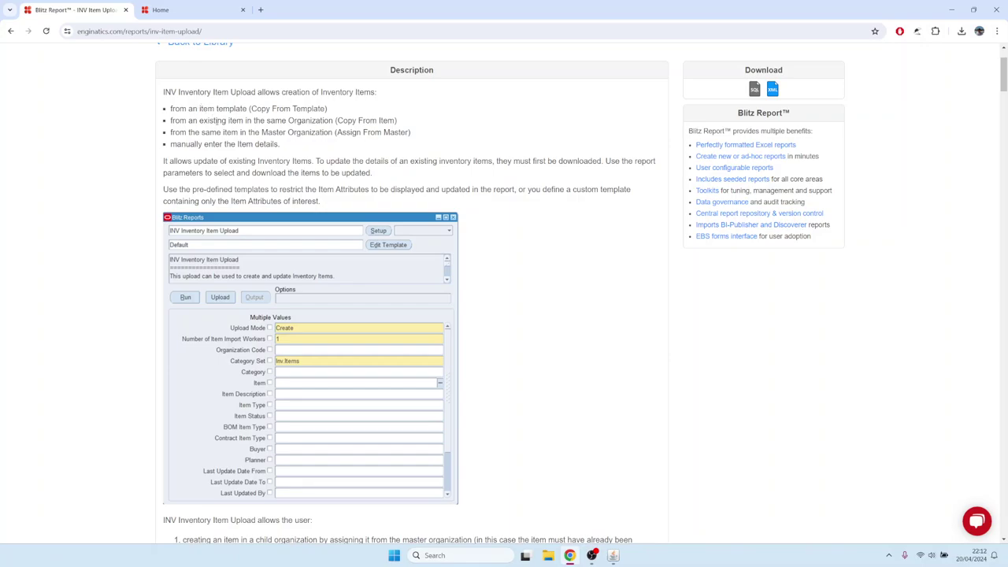
{"action": "left_click_drag", "start_coordinate": [216, 121], "coordinate": [253, 125]}
{"action": "left_click", "coordinate": [271, 128]}
{"action": "scroll", "coordinate": [305, 191], "scroll_direction": "down", "scroll_amount": 2}
{"action": "scroll", "coordinate": [299, 204], "scroll_direction": "down", "scroll_amount": 2}
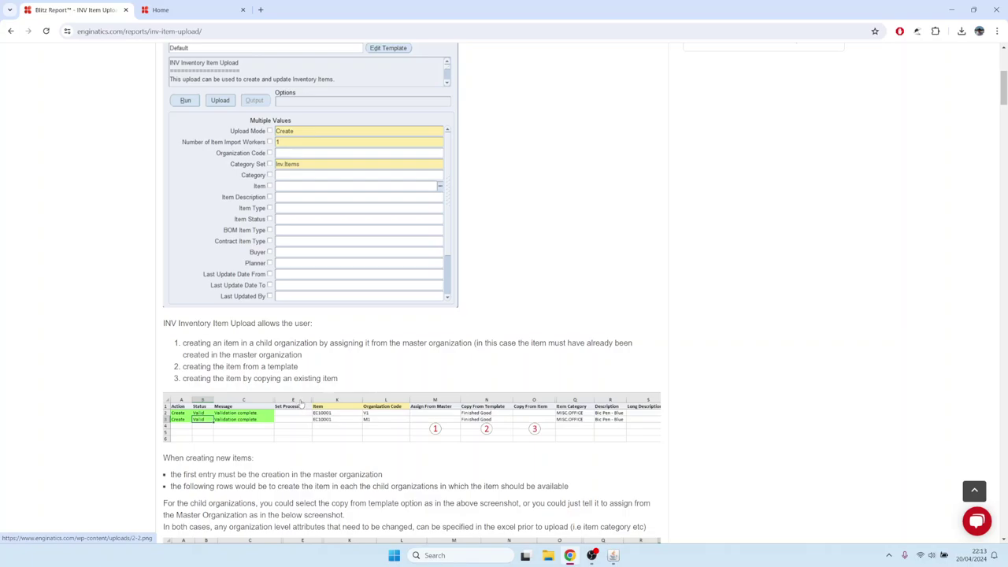
Switch to Oracle Applications, open Blitz Report, and review the templates available for INV Item Upload.
{"action": "left_click", "coordinate": [613, 555]}
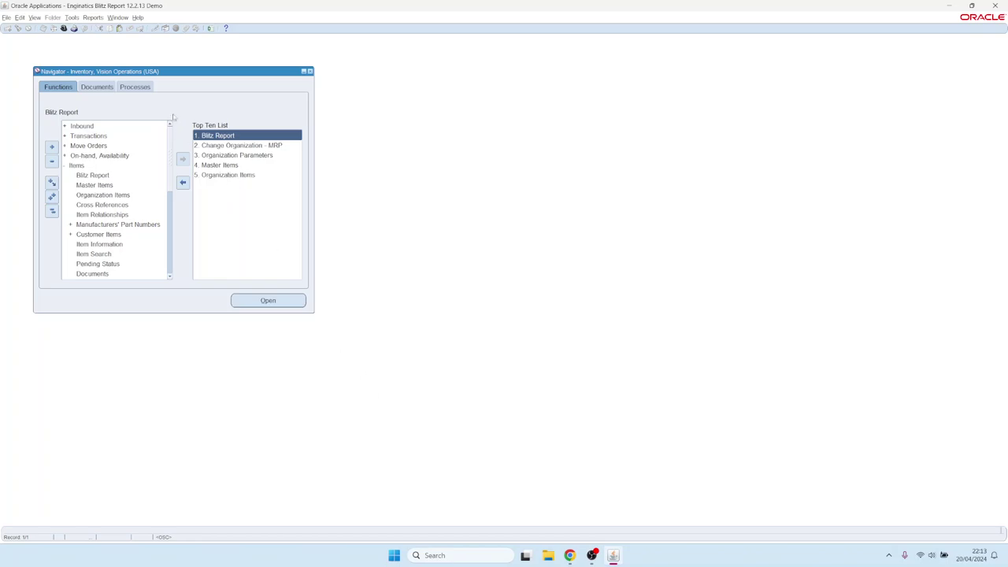
{"action": "left_click", "coordinate": [223, 135]}
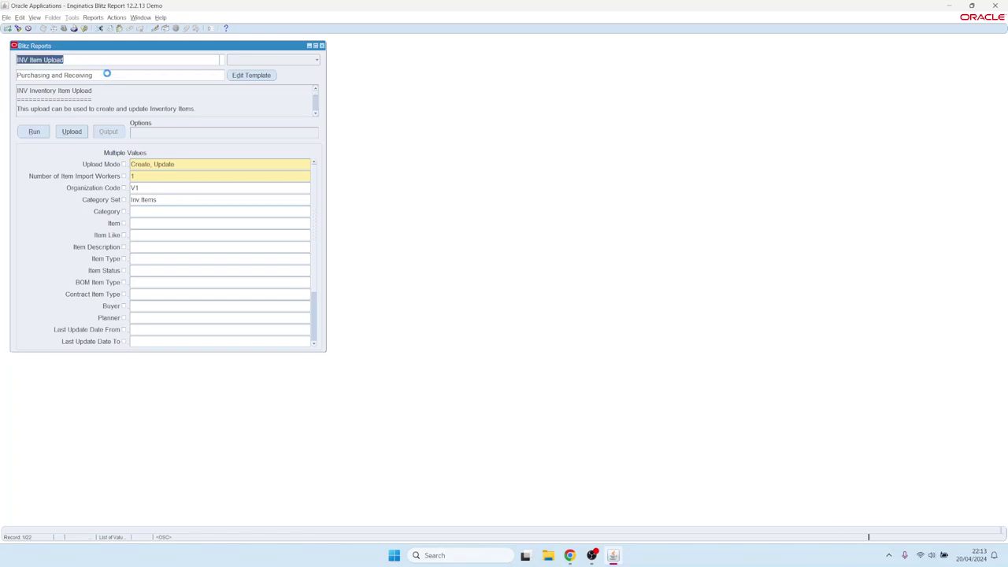
{"action": "key", "text": "Tab"}
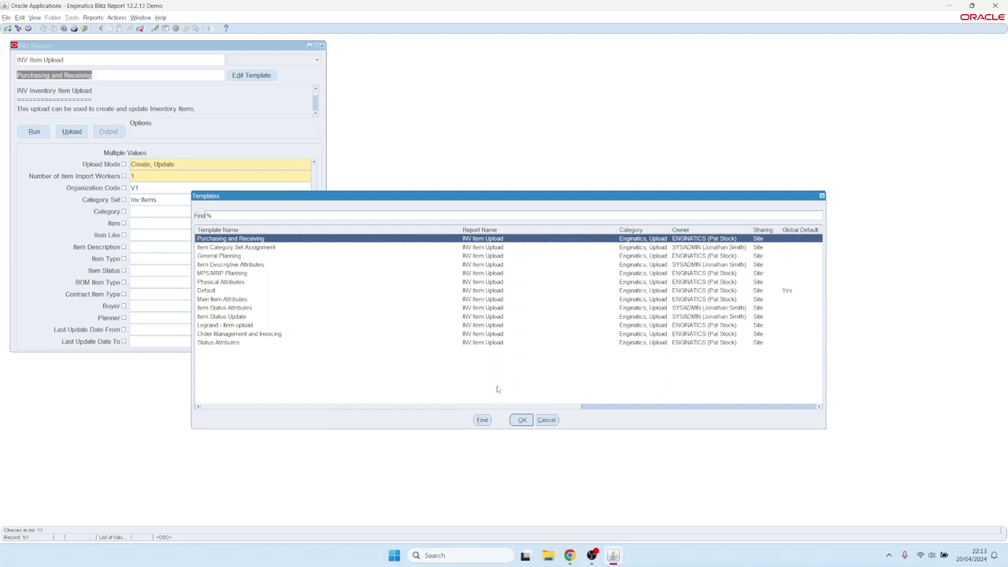
{"action": "left_click", "coordinate": [549, 418]}
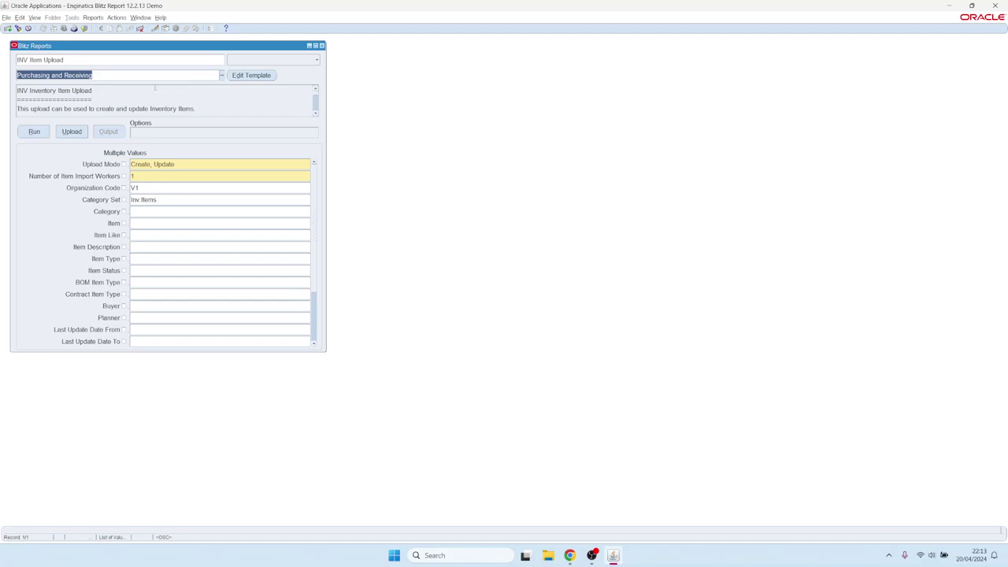
Clear the report's template selection and open a new template to examine its displayed columns.
{"action": "key", "text": "Delete"}
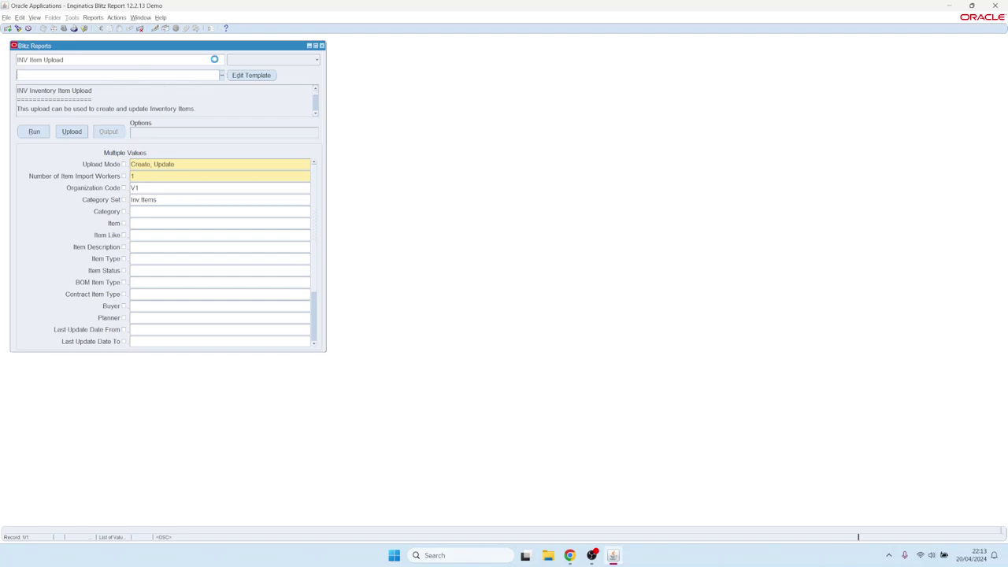
{"action": "left_click", "coordinate": [257, 74]}
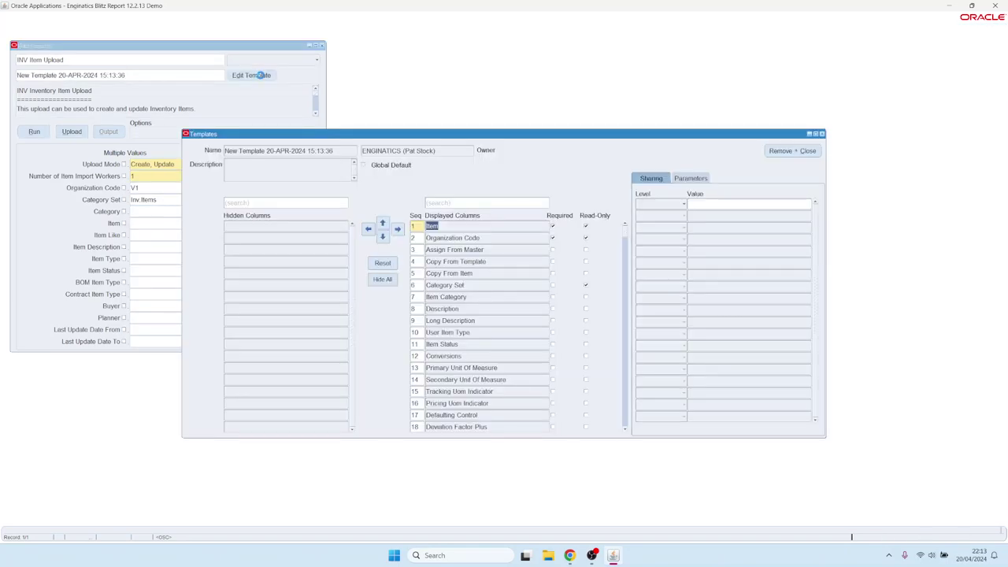
{"action": "left_click", "coordinate": [483, 345]}
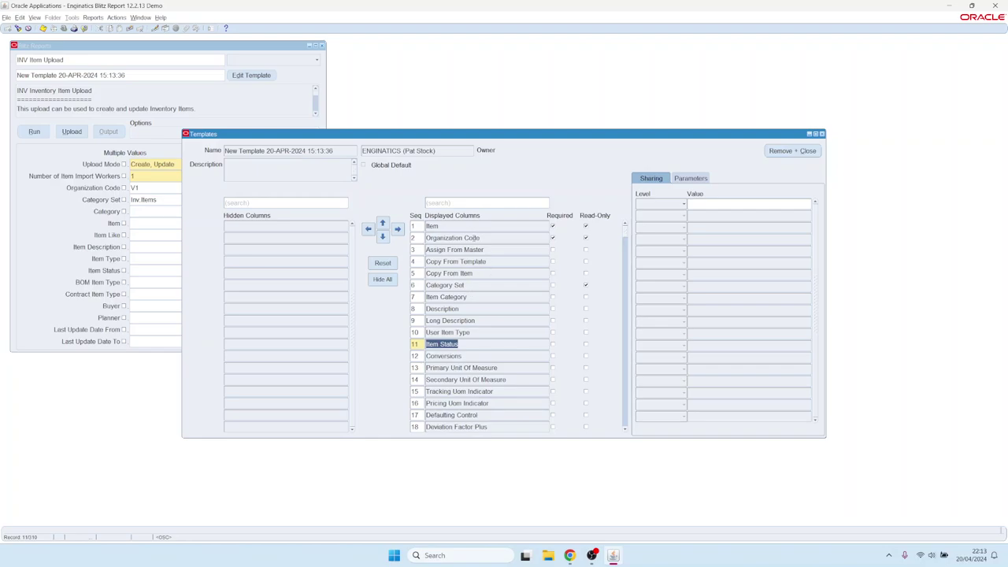
Load the Purchasing and Receiving template in the template editor and close the editor.
{"action": "left_click", "coordinate": [311, 152]}
{"action": "key", "text": "shift+Home"}
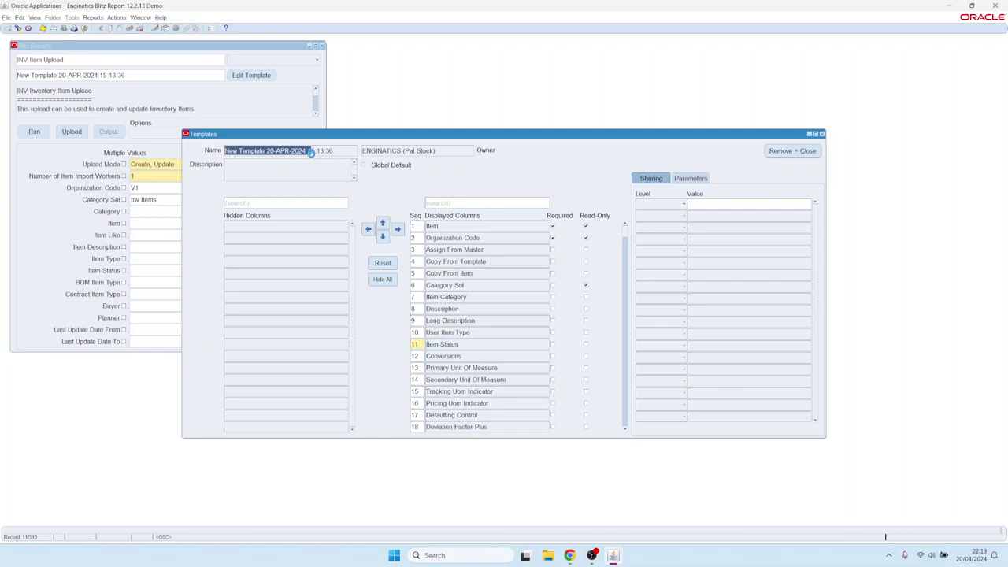
{"action": "key", "text": "ctrl+l"}
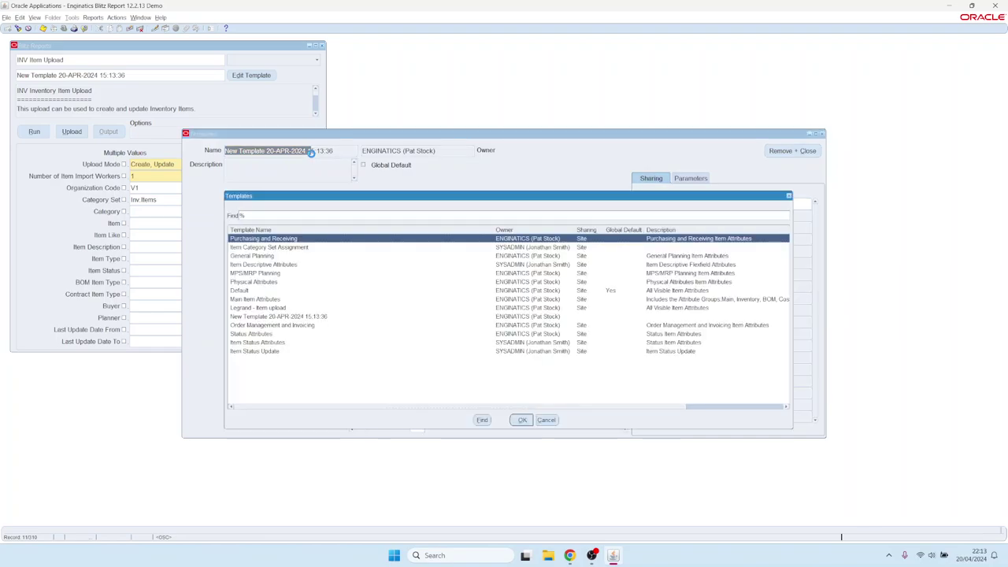
{"action": "key", "text": "Return"}
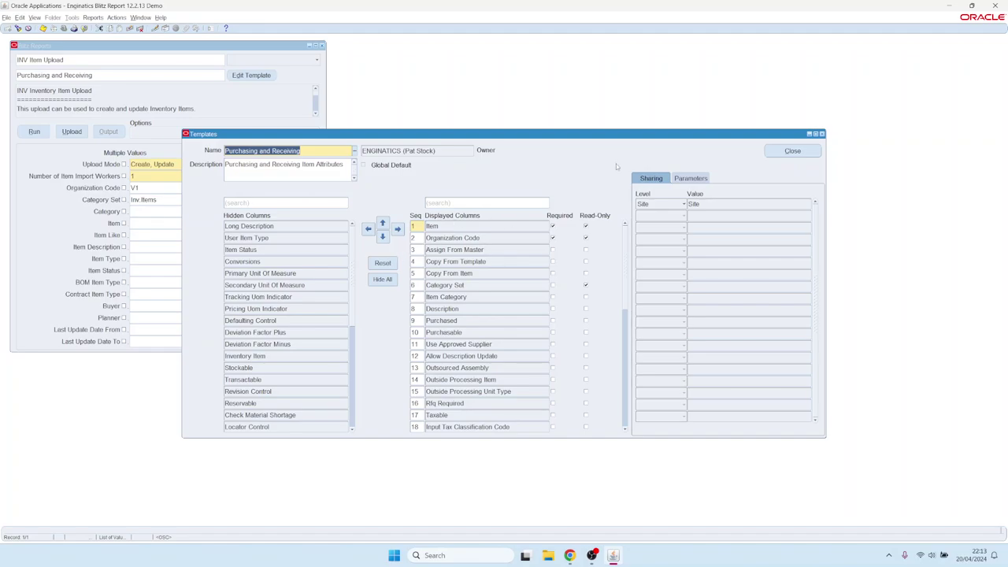
{"action": "left_click", "coordinate": [790, 150]}
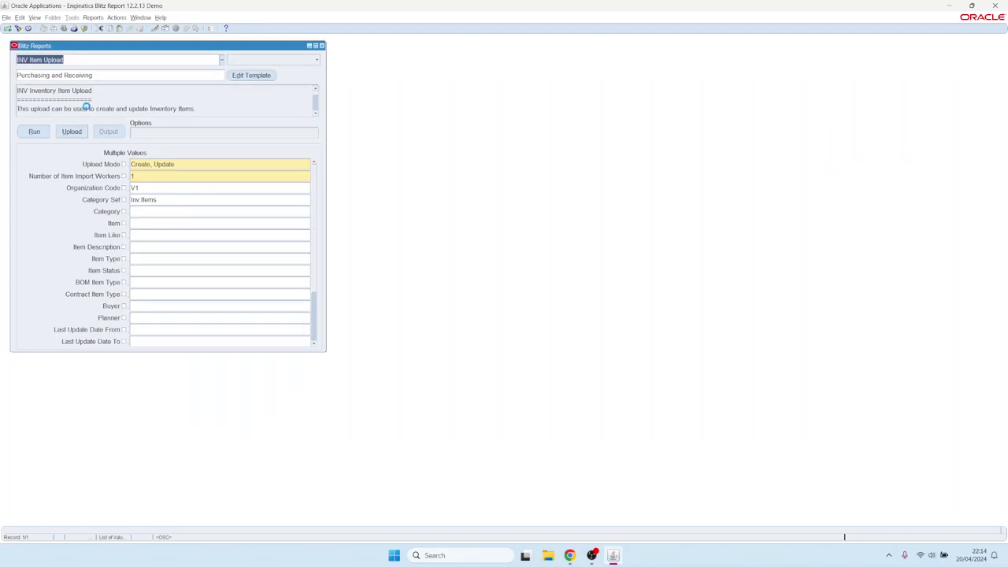
Set the upload mode to Create and run INV Item Upload to generate the Excel upload sheet.
{"action": "left_click", "coordinate": [195, 165]}
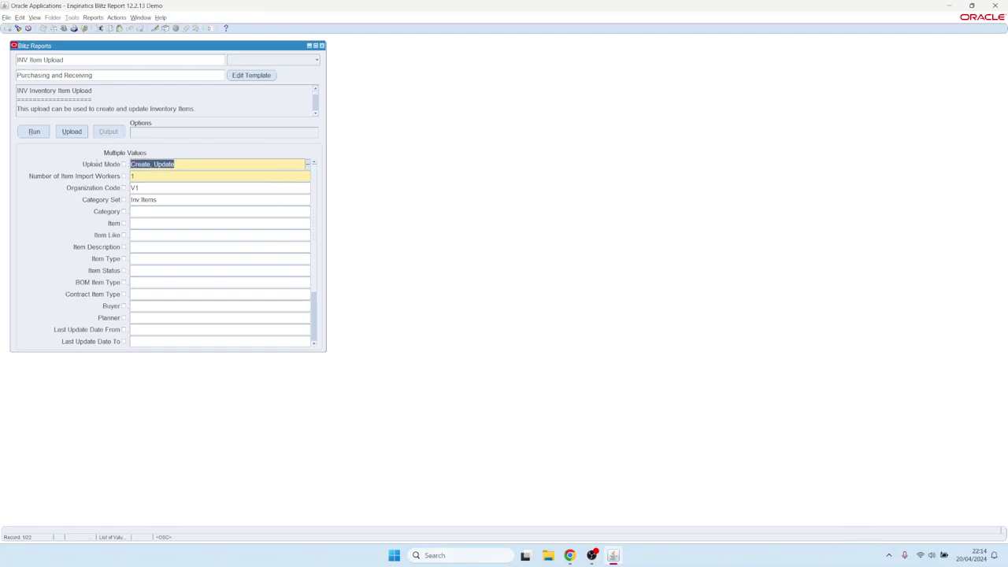
{"action": "left_click", "coordinate": [187, 164]}
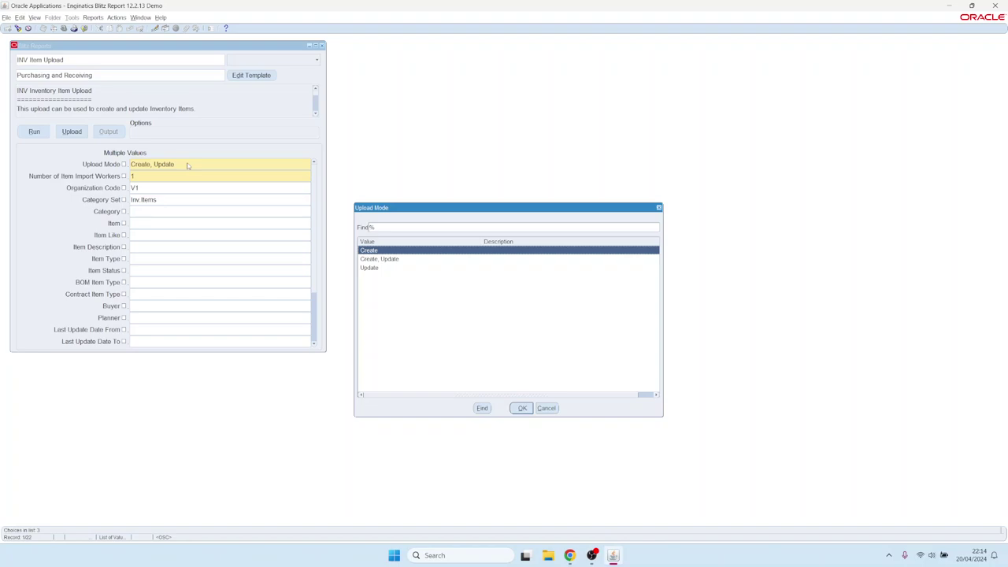
{"action": "key", "text": "Down"}
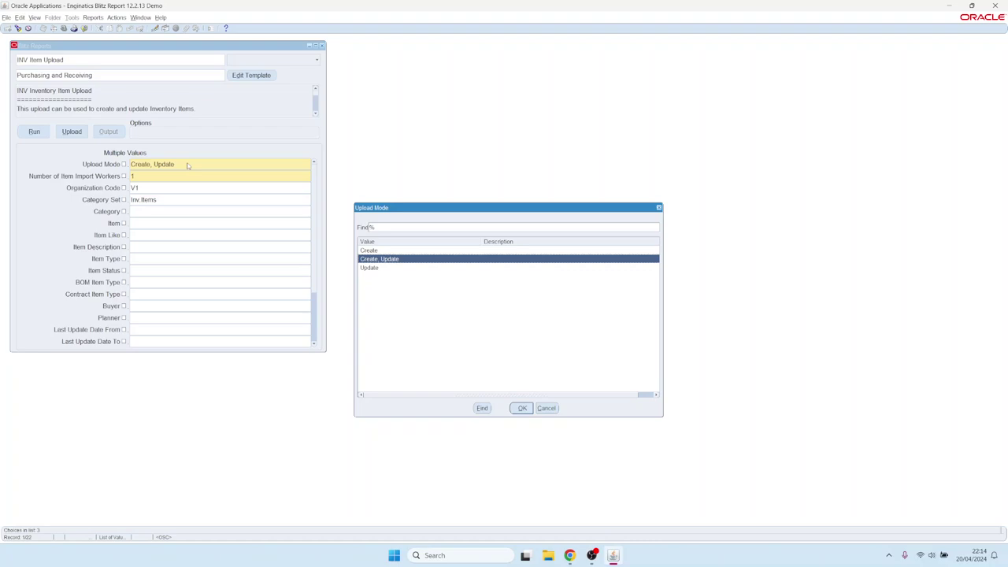
{"action": "key", "text": "Down"}
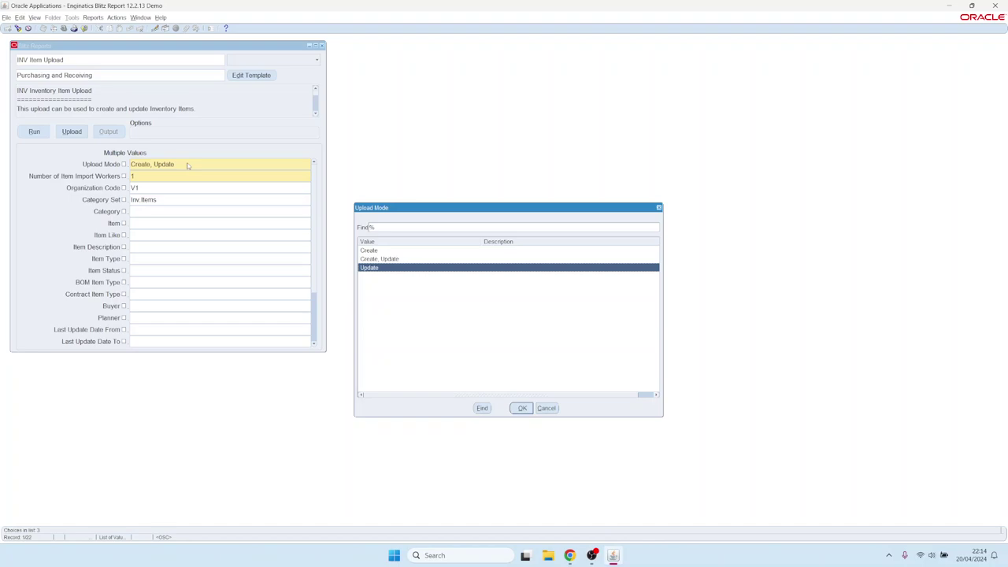
{"action": "key", "text": "Up"}
{"action": "key", "text": "Up"}
{"action": "key", "text": "Return"}
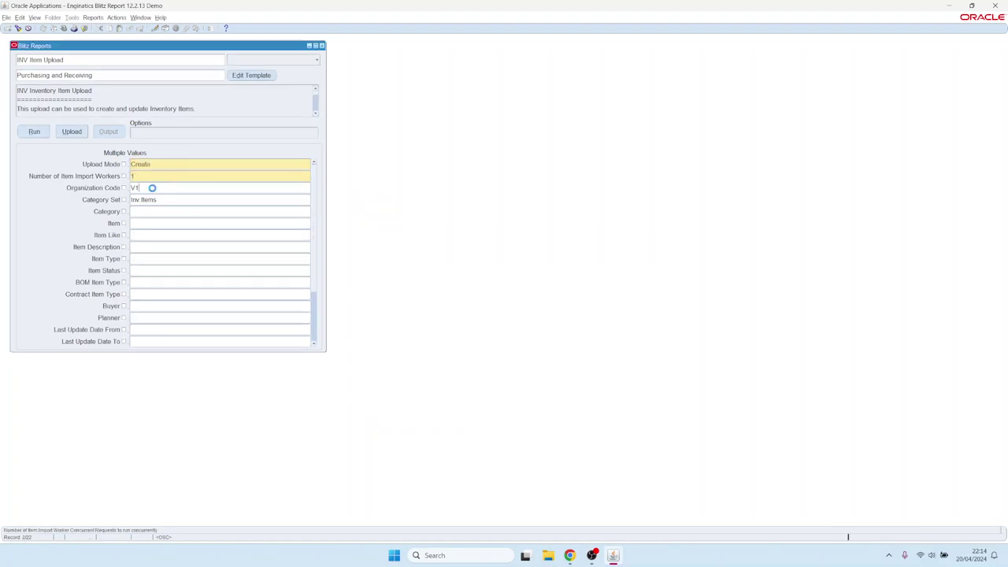
{"action": "left_click", "coordinate": [34, 132]}
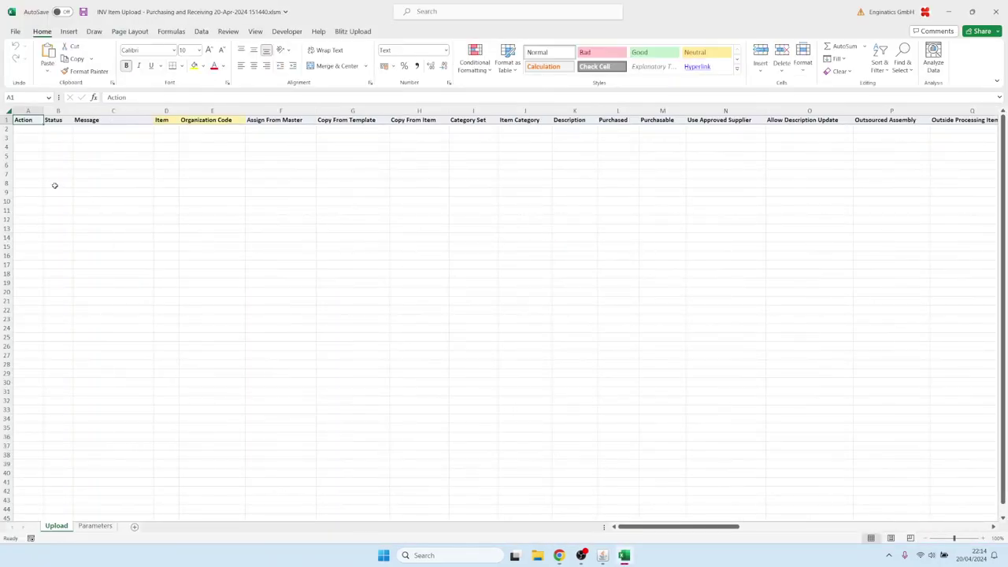
Enter item test_item9 with organization code V1 in the first data row of the upload sheet.
{"action": "left_click", "coordinate": [166, 128]}
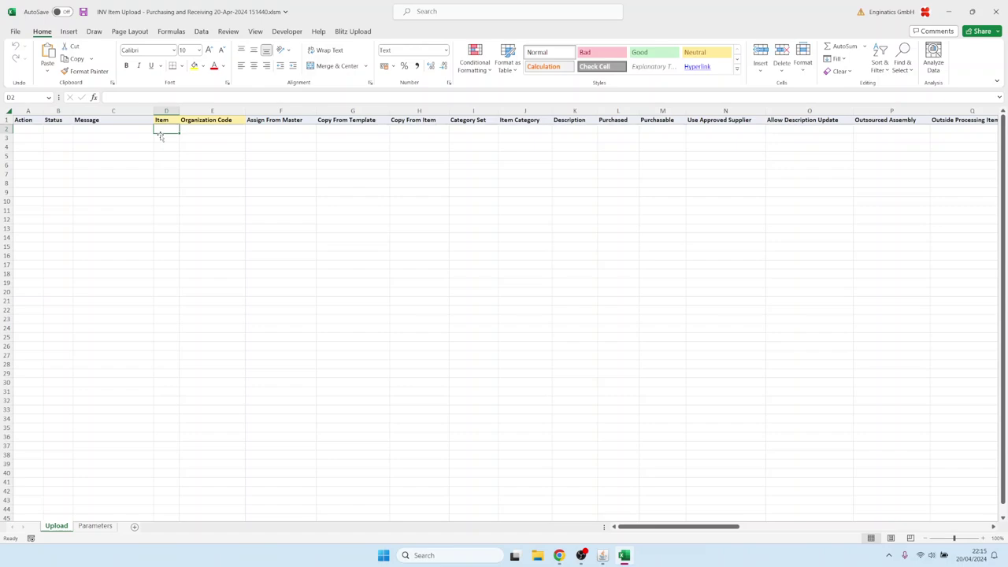
{"action": "type", "text": "test_"}
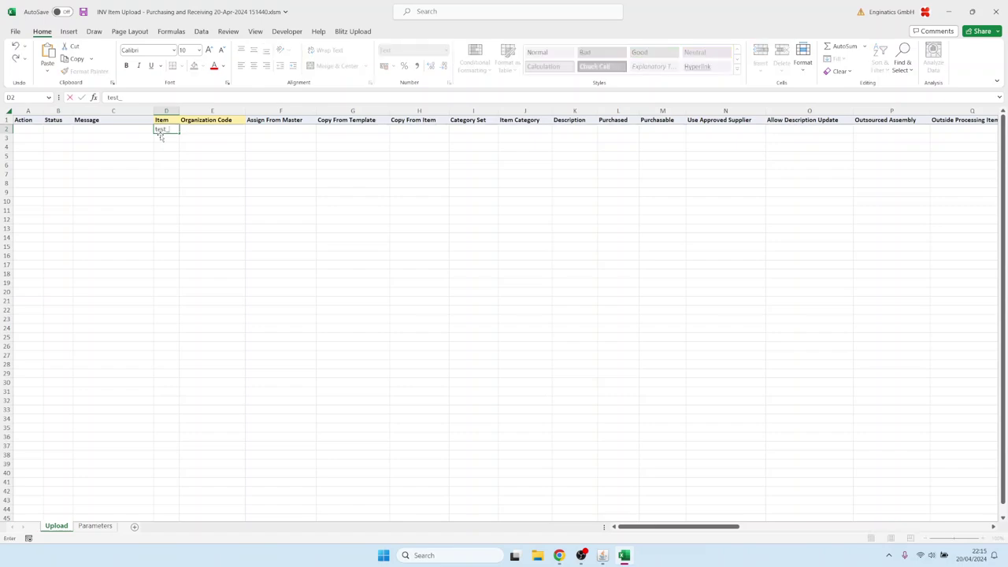
{"action": "type", "text": "item9"}
{"action": "key", "text": "Tab"}
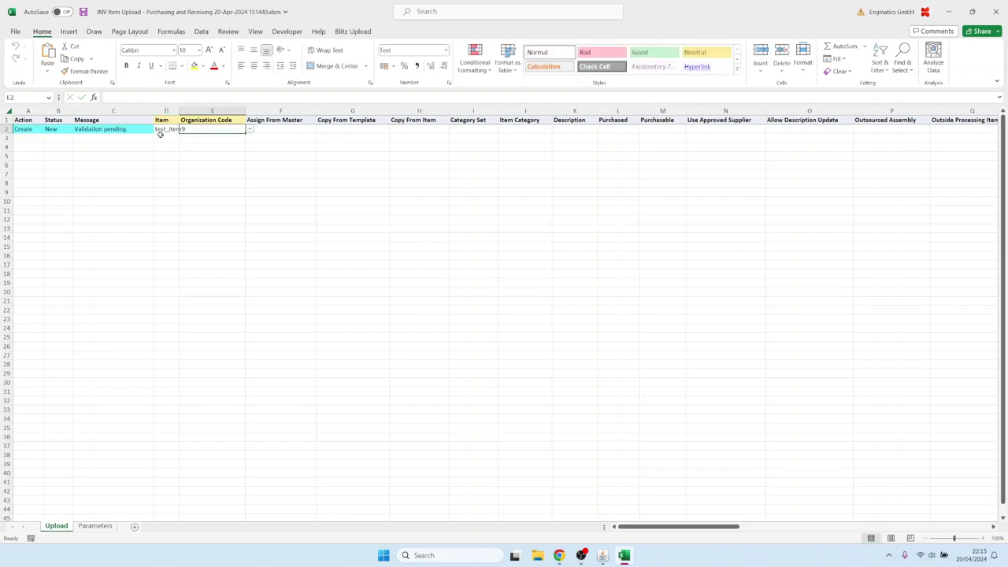
{"action": "type", "text": "v1"}
{"action": "key", "text": "Tab"}
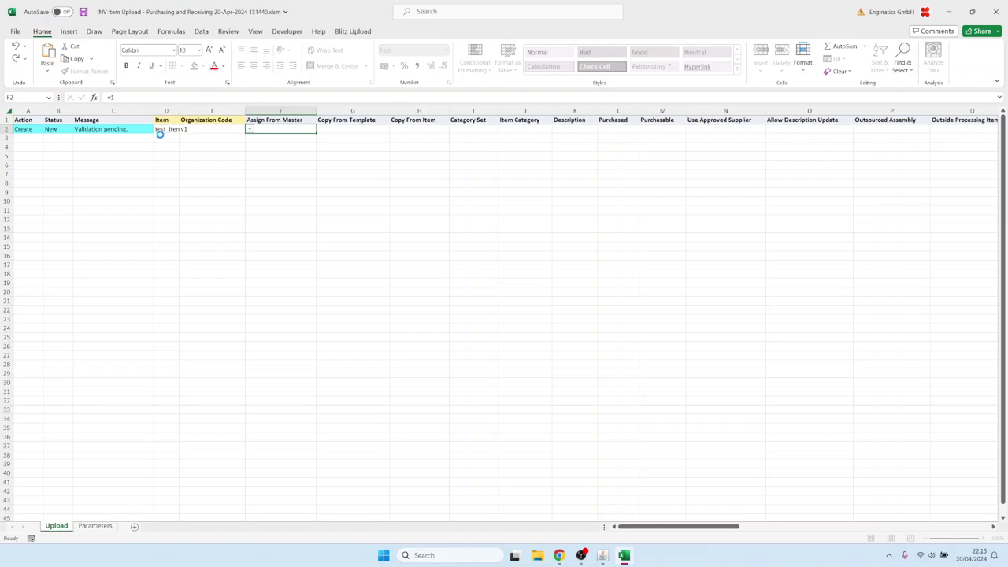
Enter "Test item 9 description" as the description of the V1 item row.
{"action": "key", "text": "Tab"}
{"action": "key", "text": "Tab"}
{"action": "key", "text": "Tab"}
{"action": "key", "text": "Tab"}
{"action": "key", "text": "Tab"}
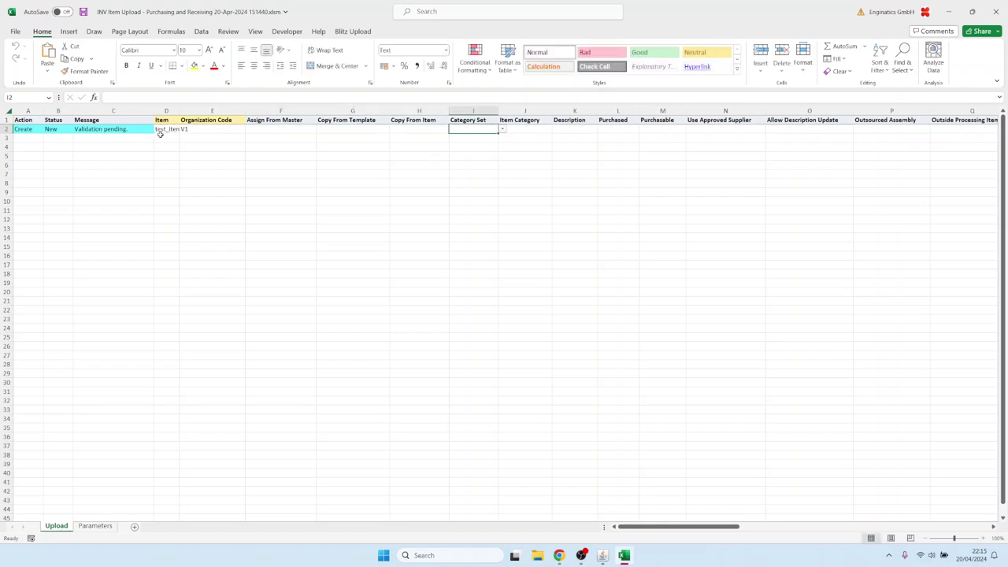
{"action": "type", "text": "Test Item"}
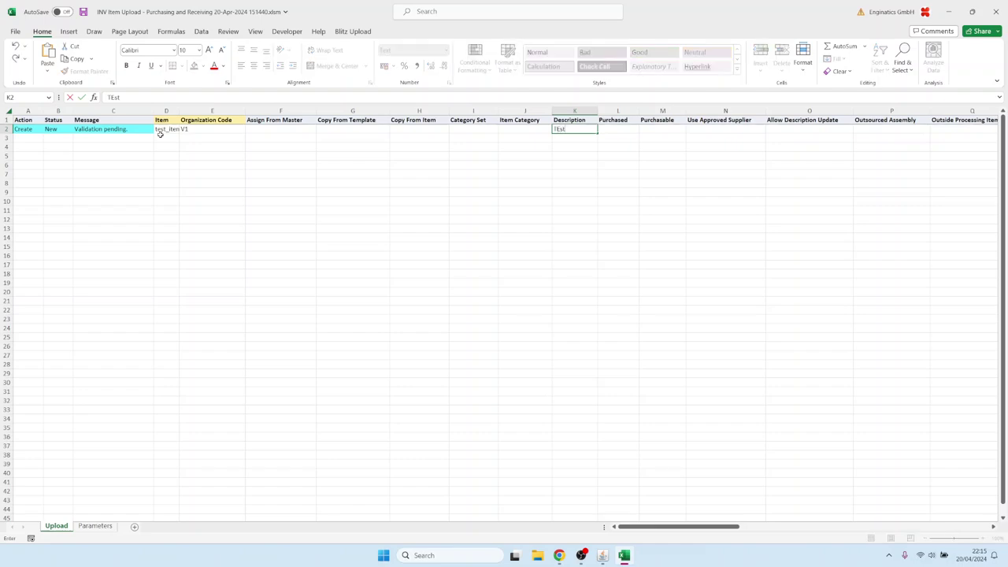
{"action": "type", "text": " 9 description"}
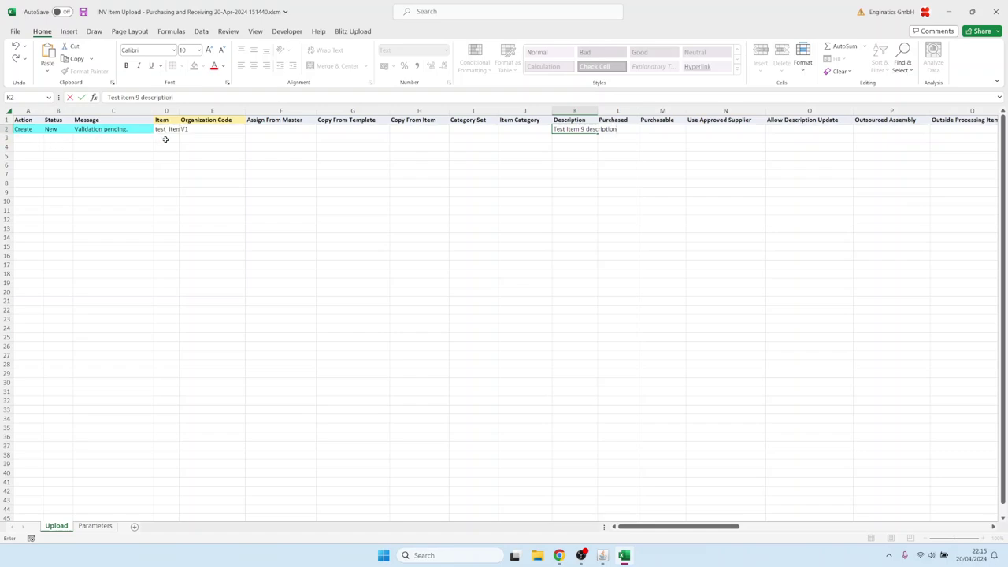
{"action": "left_click", "coordinate": [163, 139]}
Copy the item code into the next row and set its organization code to M1 and Assign From Master to Yes.
{"action": "left_click", "coordinate": [163, 128]}
{"action": "key", "text": "ctrl+c"}
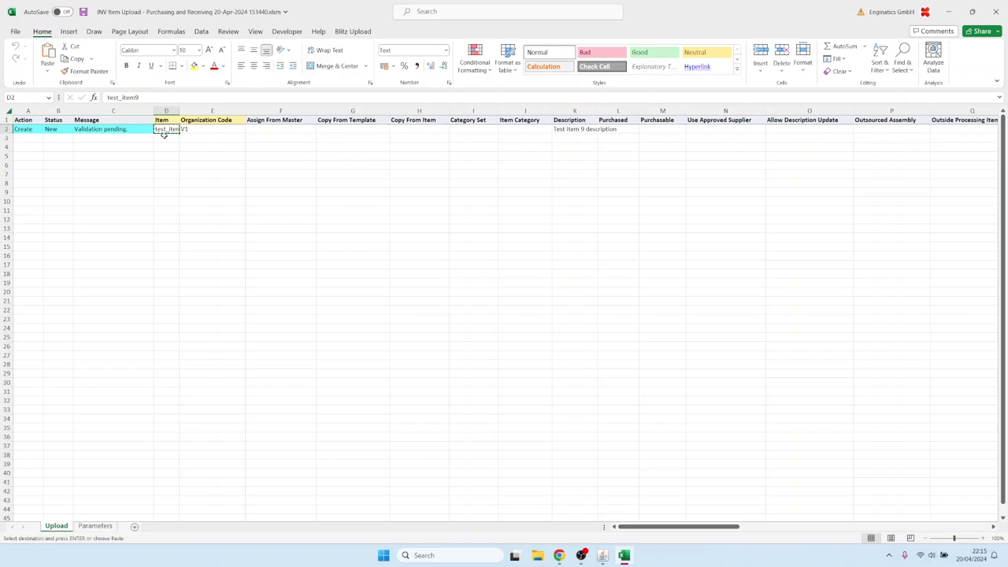
{"action": "left_click", "coordinate": [163, 137]}
{"action": "key", "text": "ctrl+v"}
{"action": "key", "text": "Tab"}
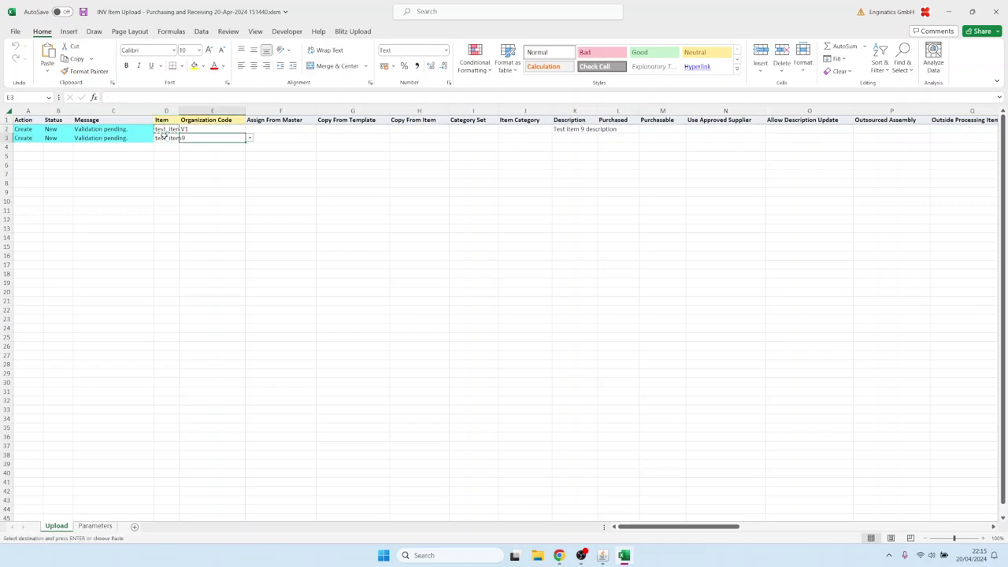
{"action": "type", "text": "m1"}
{"action": "key", "text": "Tab"}
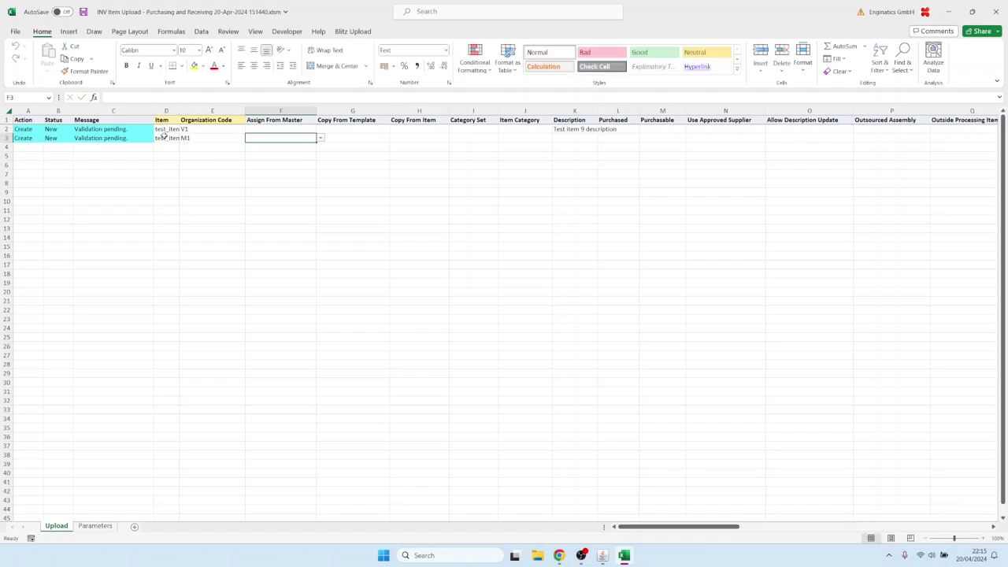
{"action": "type", "text": "y"}
{"action": "key", "text": "Tab"}
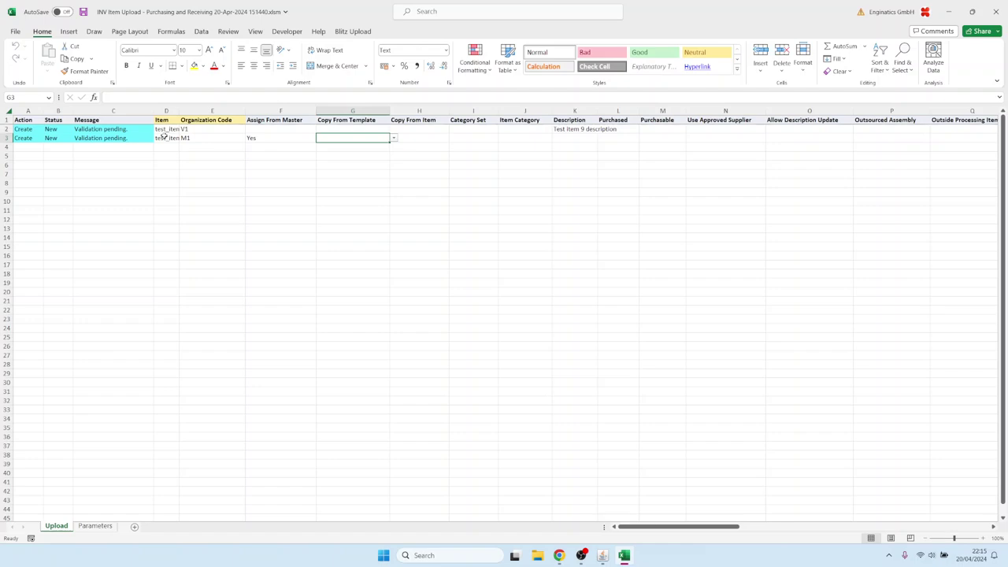
Switch back to Oracle Applications and open the file upload page for INV Item Upload.
{"action": "key", "text": "Left"}
{"action": "key", "text": "Up"}
{"action": "key", "text": "Left"}
{"action": "key", "text": "Left"}
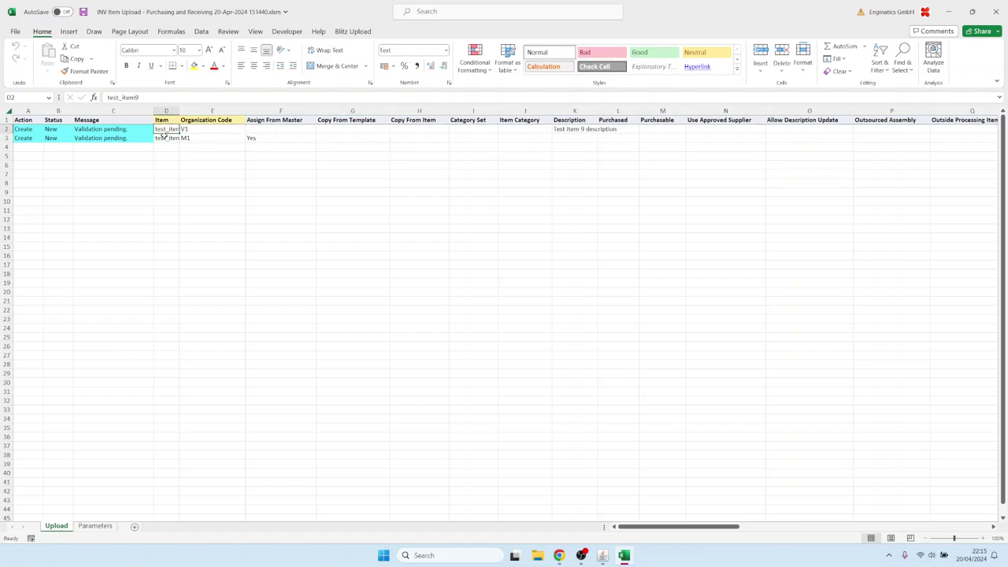
{"action": "key", "text": "ctrl+shift+v"}
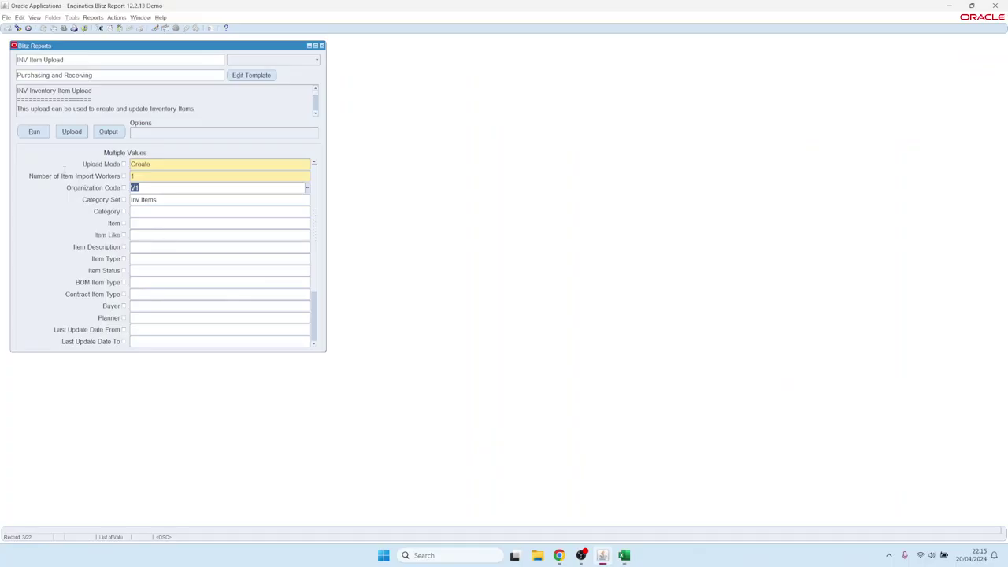
{"action": "left_click", "coordinate": [73, 130]}
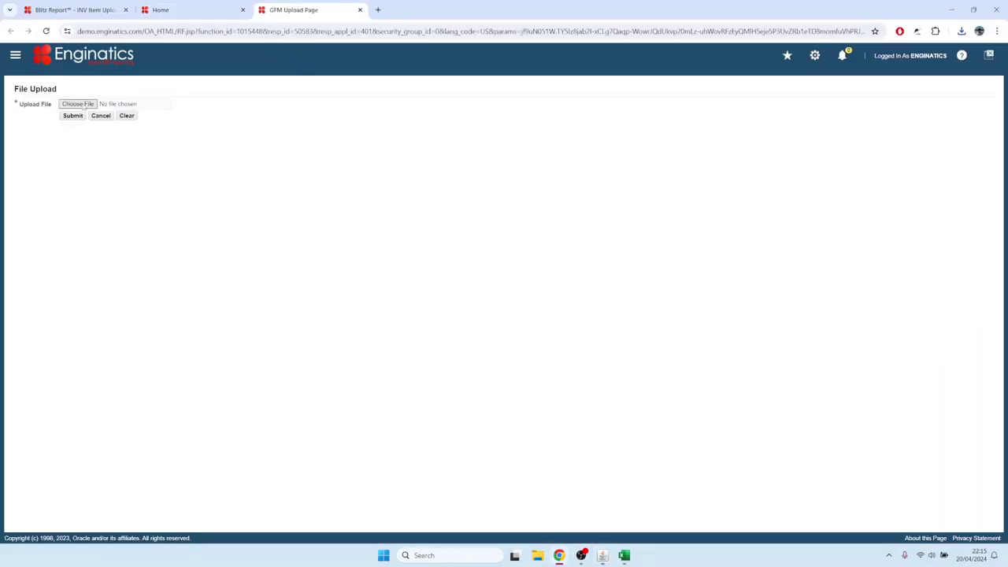
Submit the file INV Item Upload - Purchasing and Receiving 20-Apr-2024 151440.xlsm for upload, close the upload page and return to Oracle Applications.
{"action": "left_click", "coordinate": [78, 104]}
{"action": "left_click", "coordinate": [287, 77]}
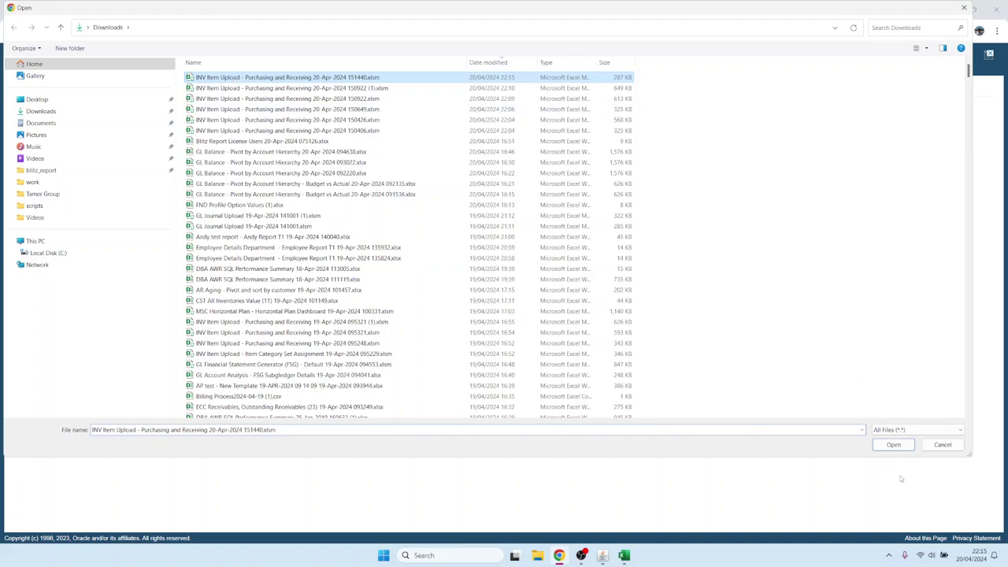
{"action": "left_click", "coordinate": [892, 444]}
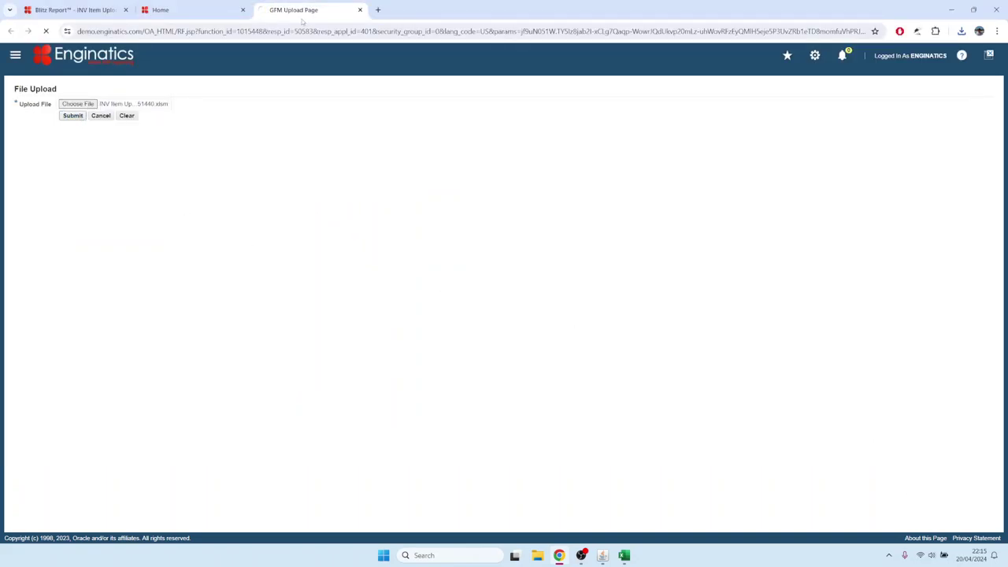
{"action": "left_click", "coordinate": [360, 9]}
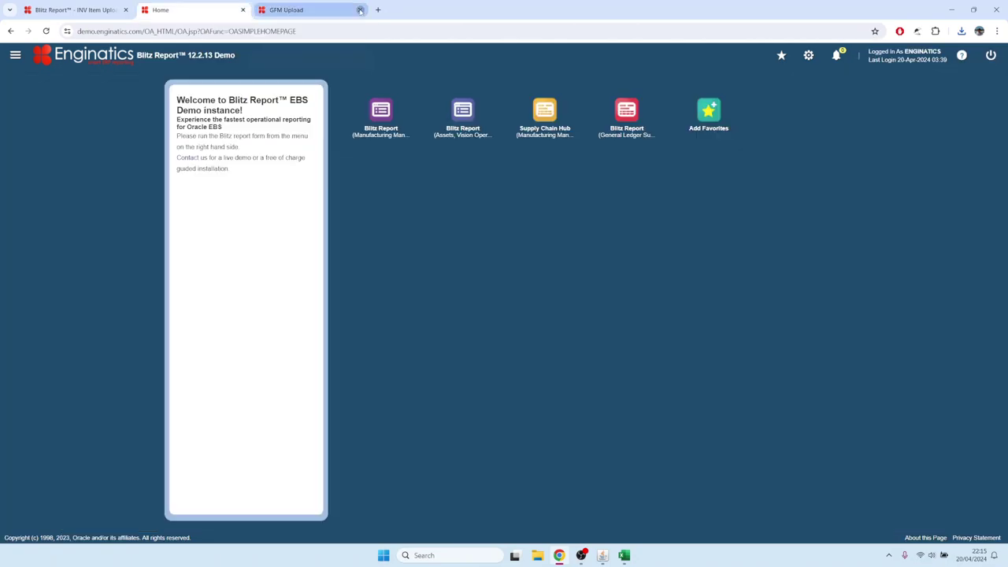
{"action": "left_click", "coordinate": [602, 555]}
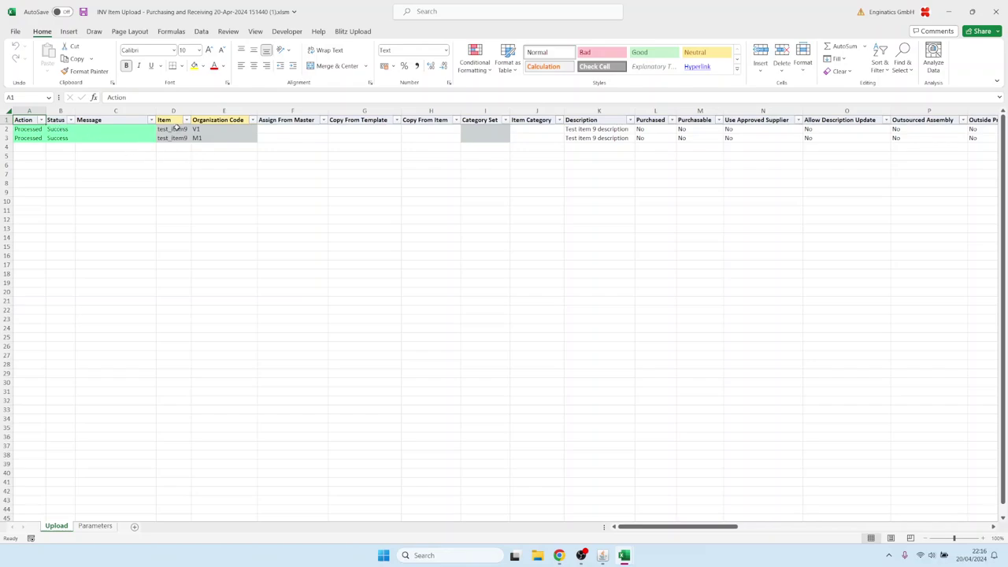
Review the item and organization code of the V1 row in the upload result sheet and copy its item code.
{"action": "left_click", "coordinate": [175, 129]}
{"action": "left_click", "coordinate": [202, 129]}
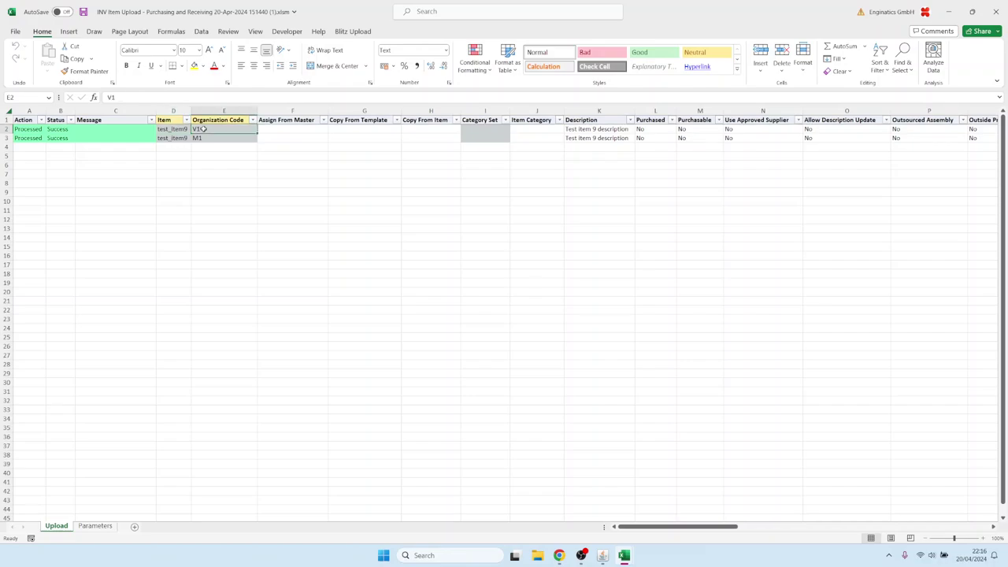
{"action": "left_click", "coordinate": [172, 131]}
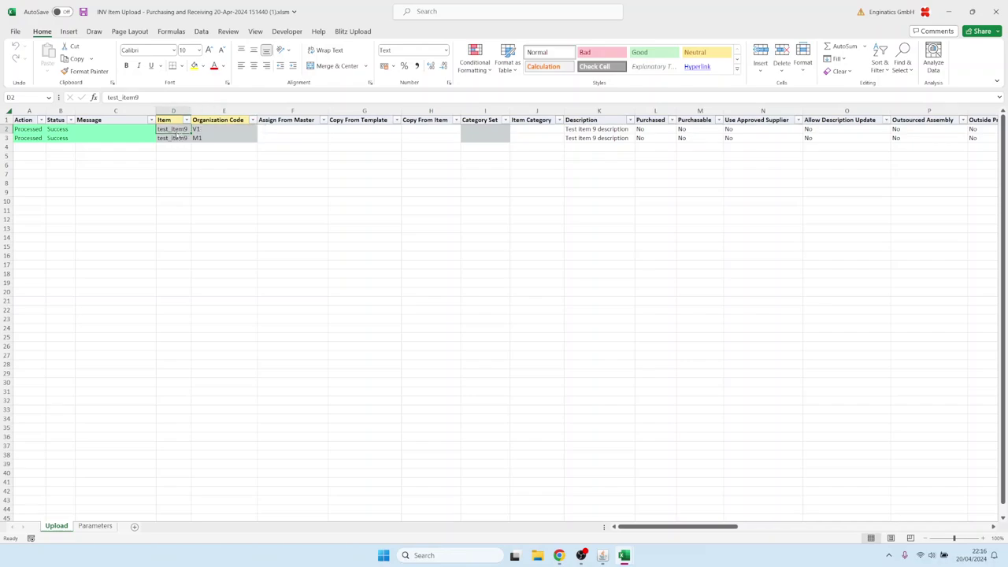
{"action": "key", "text": "ctrl+c"}
Switch to Oracle Applications, open the Master Items form and query the item test_item9.
{"action": "left_click", "coordinate": [602, 555]}
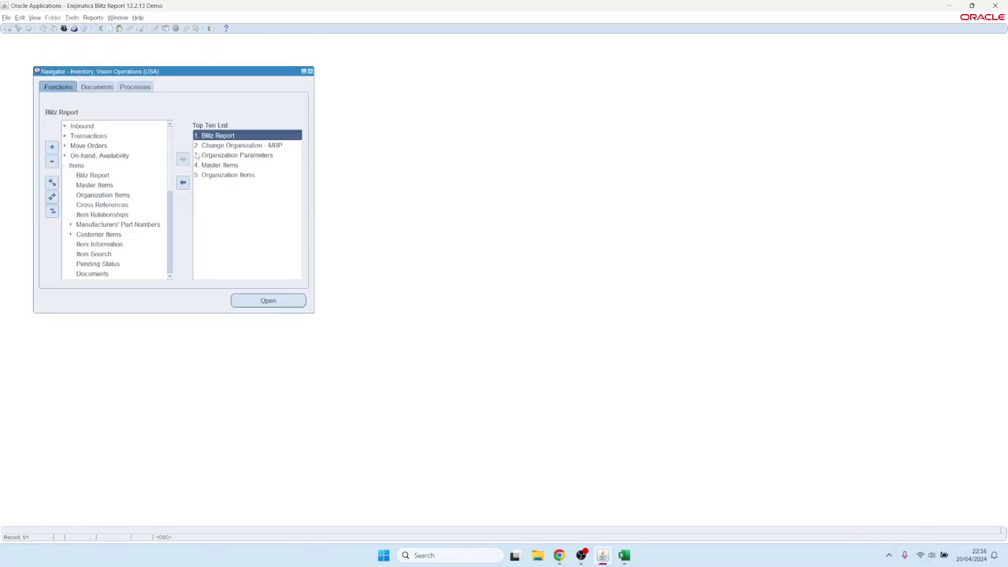
{"action": "left_click", "coordinate": [211, 165]}
{"action": "double_click", "coordinate": [211, 165]}
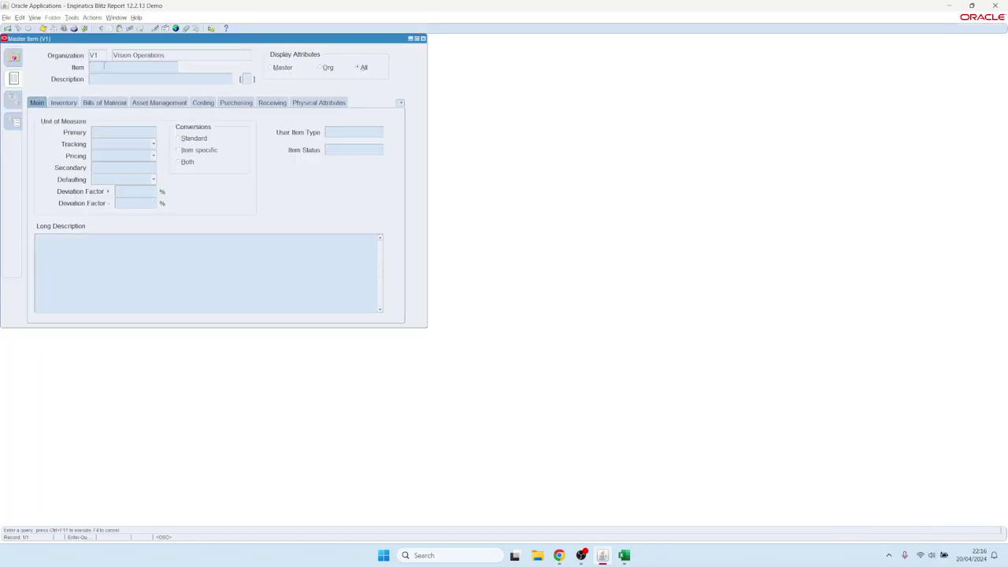
{"action": "type", "text": "test_item9"}
{"action": "key", "text": "ctrl+F11"}
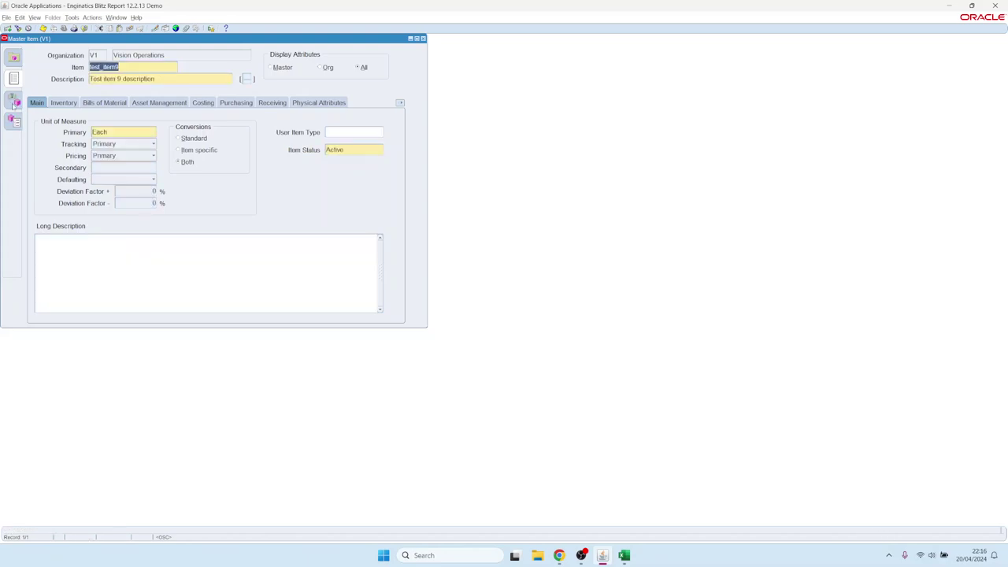
Check the item's organization assignments for V1 and M1, and close the Master Item form.
{"action": "left_click", "coordinate": [13, 100]}
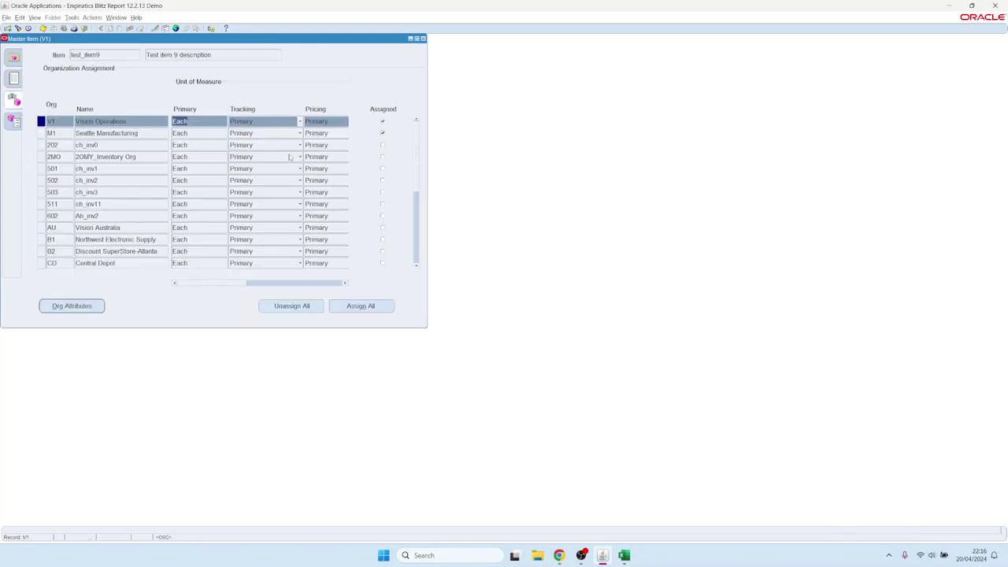
{"action": "left_click", "coordinate": [114, 132]}
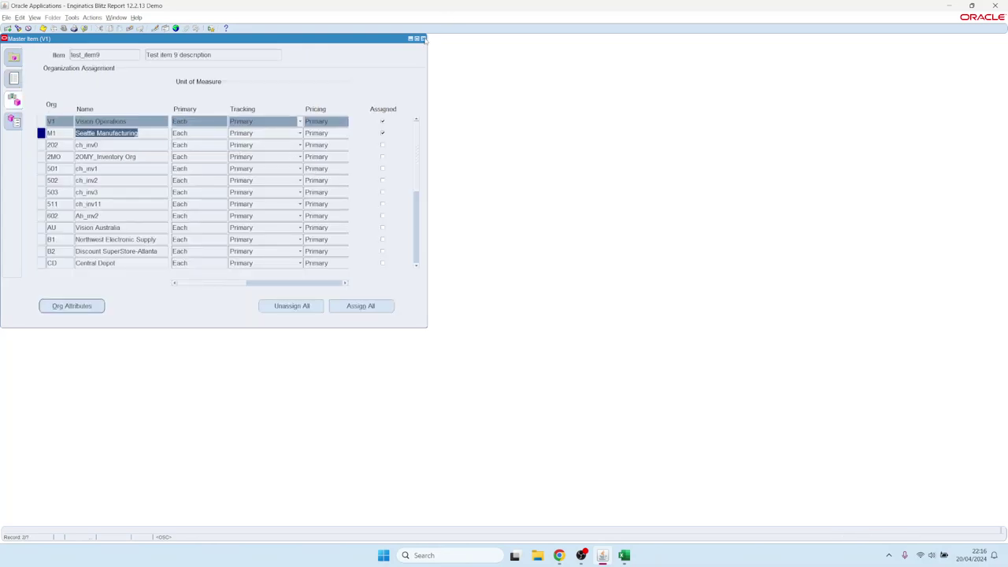
{"action": "left_click", "coordinate": [423, 37]}
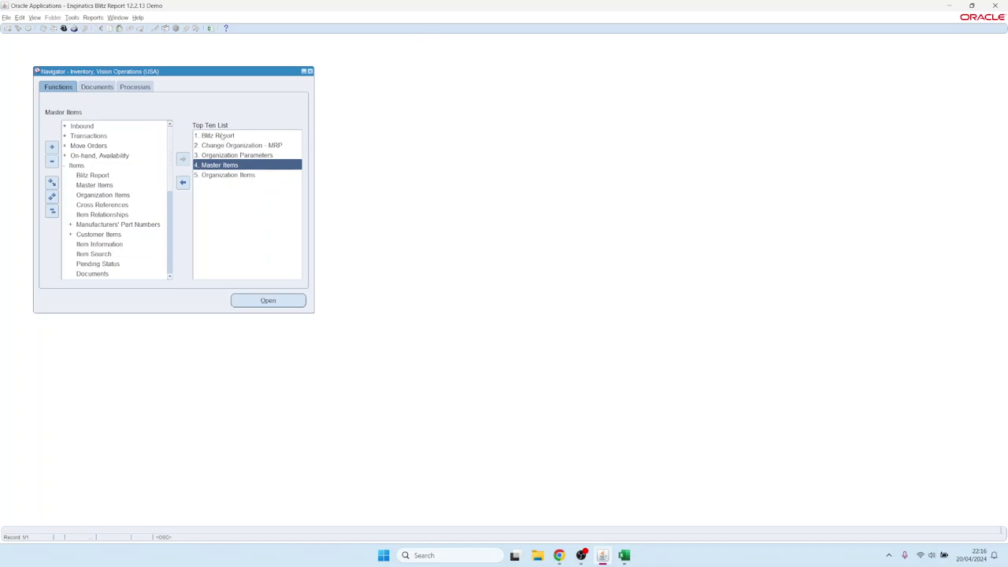
Open Blitz Report and set the INV Item Upload parameters to upload mode Create, Update with 10 item import workers.
{"action": "left_click", "coordinate": [222, 136]}
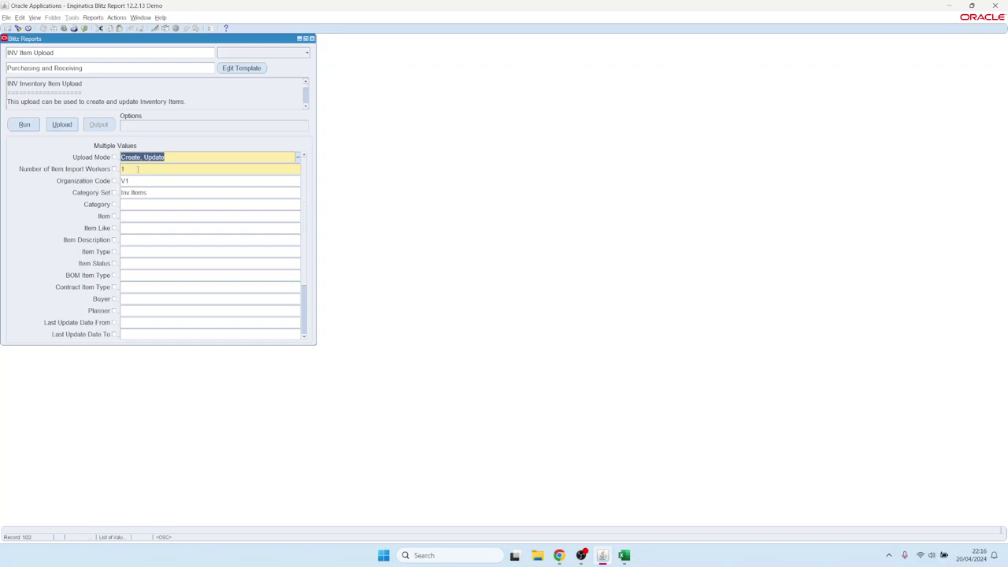
{"action": "left_click", "coordinate": [162, 156]}
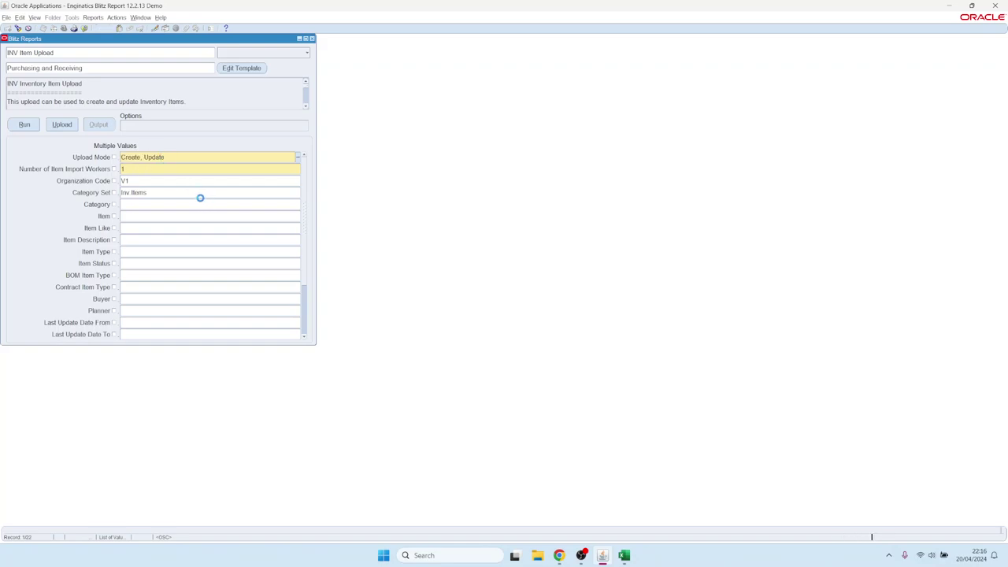
{"action": "double_click", "coordinate": [146, 160]}
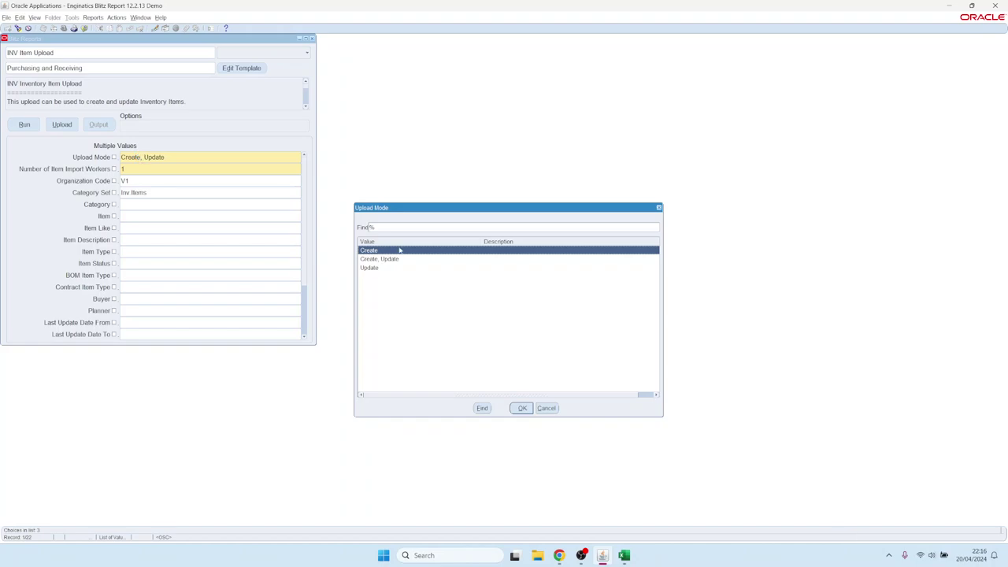
{"action": "double_click", "coordinate": [380, 259]}
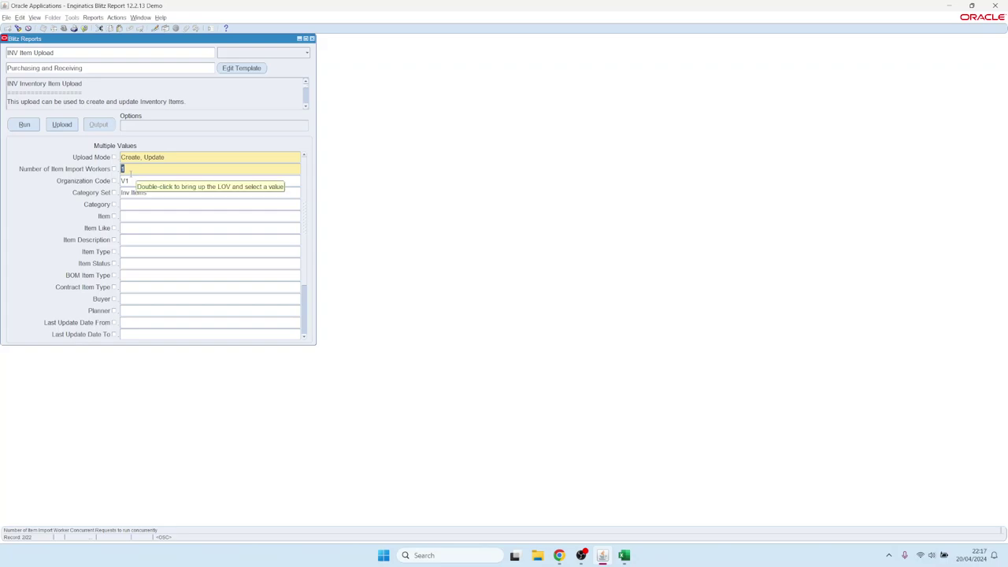
{"action": "type", "text": "10"}
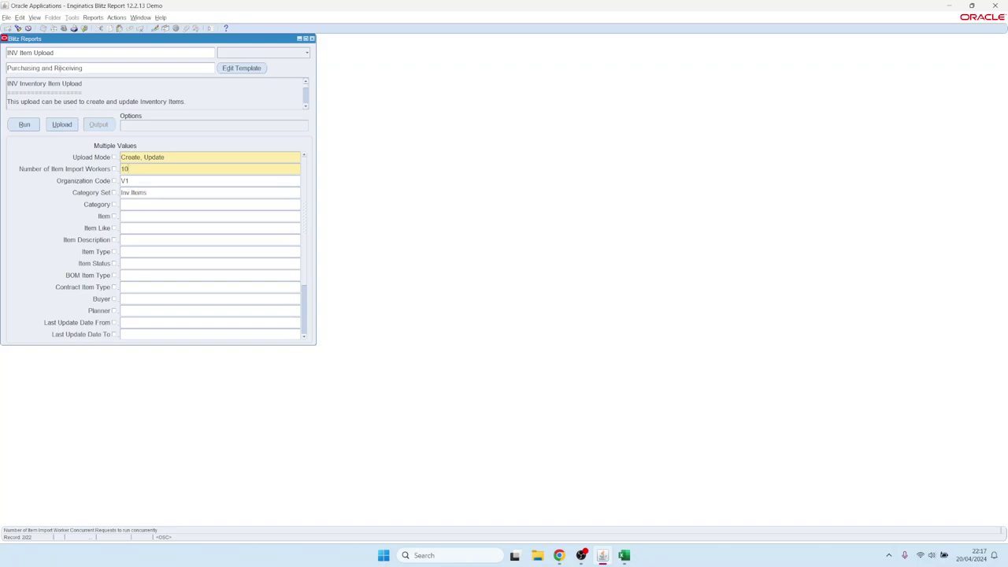
Restrict the INV Item Upload to one buyer by entering the buyer's name, and run the report.
{"action": "left_click", "coordinate": [142, 299]}
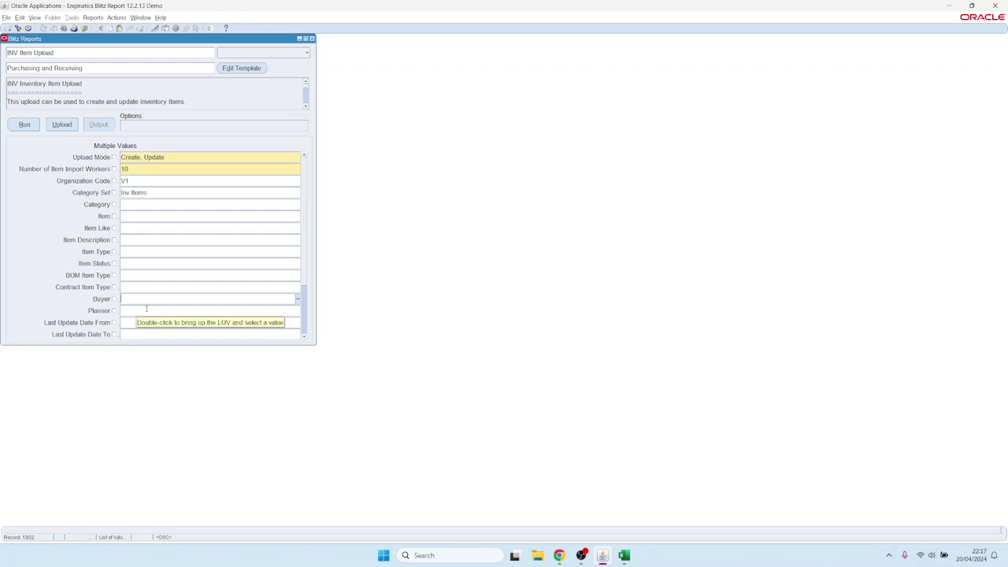
{"action": "type", "text": "fox"}
{"action": "key", "text": "Tab"}
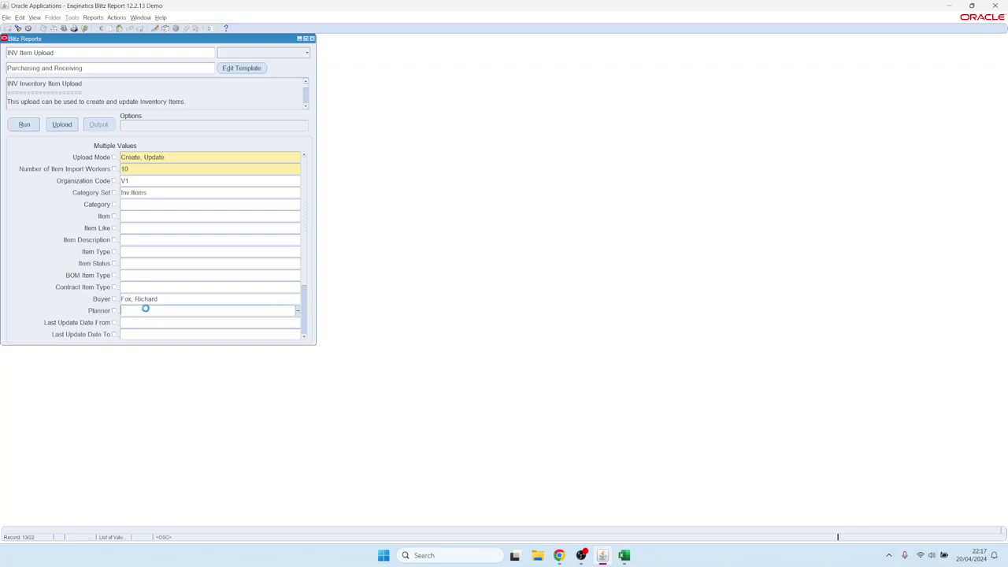
{"action": "left_click", "coordinate": [25, 125]}
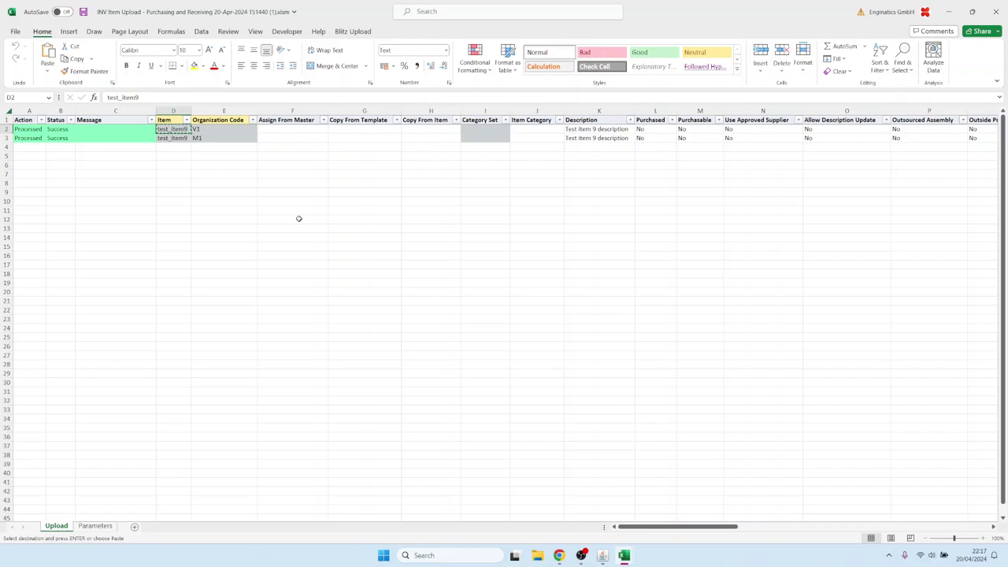
Look through the item rows of the generated upload sheet down to the last record and return to the first row.
{"action": "left_click", "coordinate": [299, 218]}
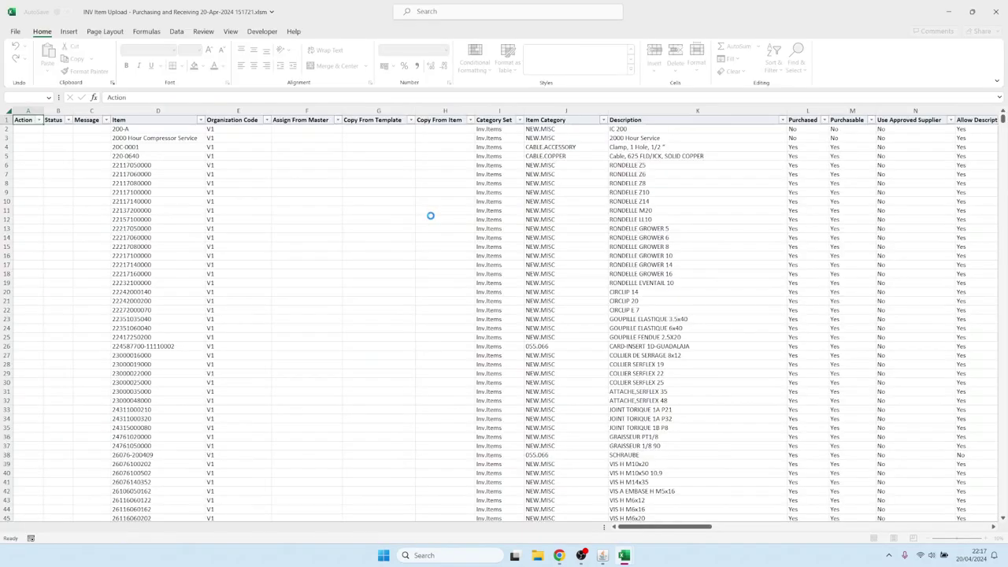
{"action": "left_click", "coordinate": [196, 191]}
{"action": "scroll", "coordinate": [196, 190], "scroll_direction": "down", "scroll_amount": 20}
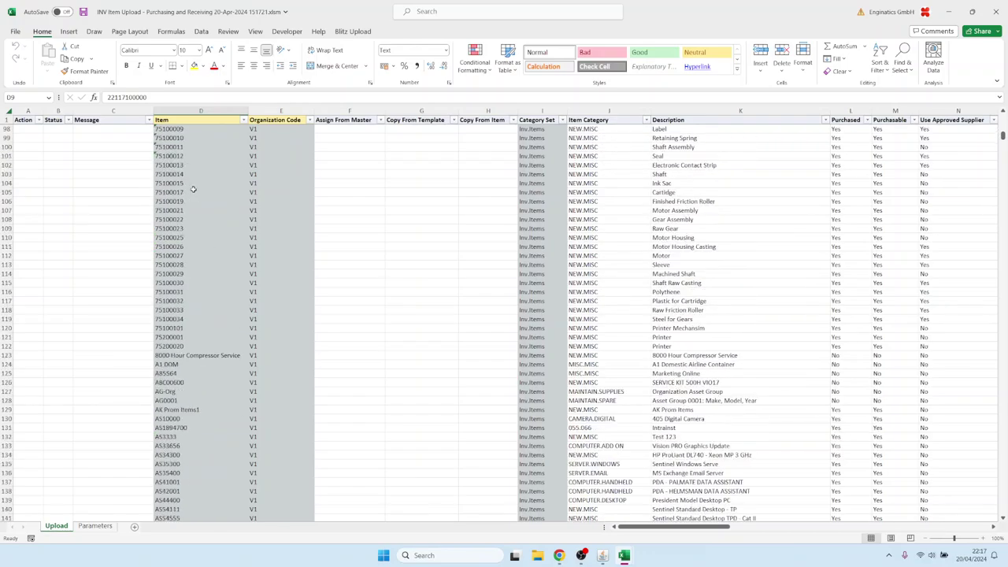
{"action": "left_click", "coordinate": [192, 303]}
{"action": "key", "text": "ctrl+Down"}
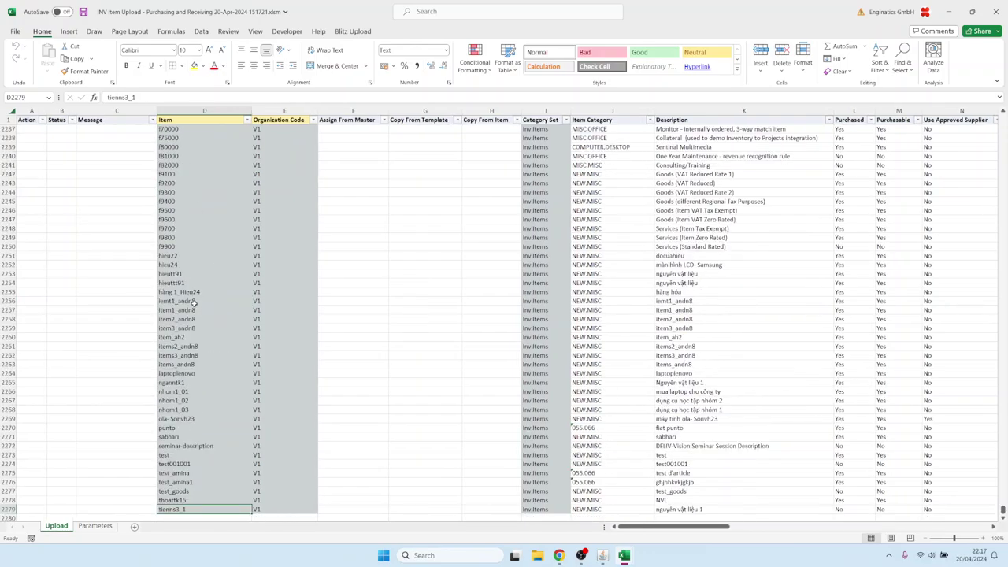
{"action": "key", "text": "ctrl+Home"}
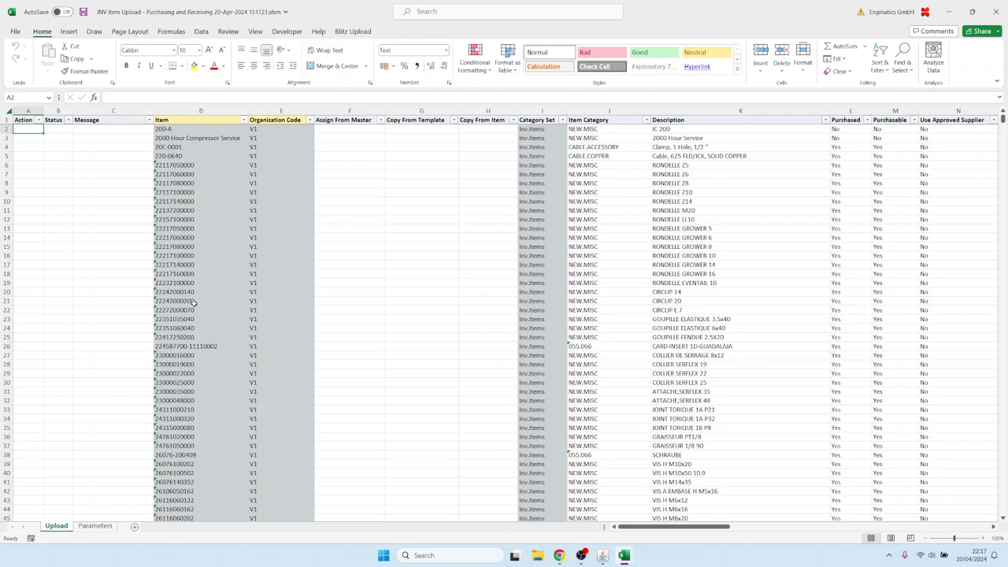
Enter the new buyer's name as the Default Buyer of the first item row, 200-A.
{"action": "key", "text": "Right"}
{"action": "key", "text": "Right"}
{"action": "key", "text": "Right"}
{"action": "key", "text": "Right"}
{"action": "key", "text": "Right"}
{"action": "key", "text": "Right"}
{"action": "key", "text": "Right"}
{"action": "key", "text": "Right"}
{"action": "key", "text": "Right"}
{"action": "key", "text": "Right"}
{"action": "key", "text": "Right"}
{"action": "key", "text": "Right"}
{"action": "key", "text": "Right"}
{"action": "key", "text": "Right"}
{"action": "key", "text": "Right"}
{"action": "key", "text": "Right"}
{"action": "key", "text": "Right"}
{"action": "key", "text": "Right"}
{"action": "key", "text": "Right"}
{"action": "key", "text": "Right"}
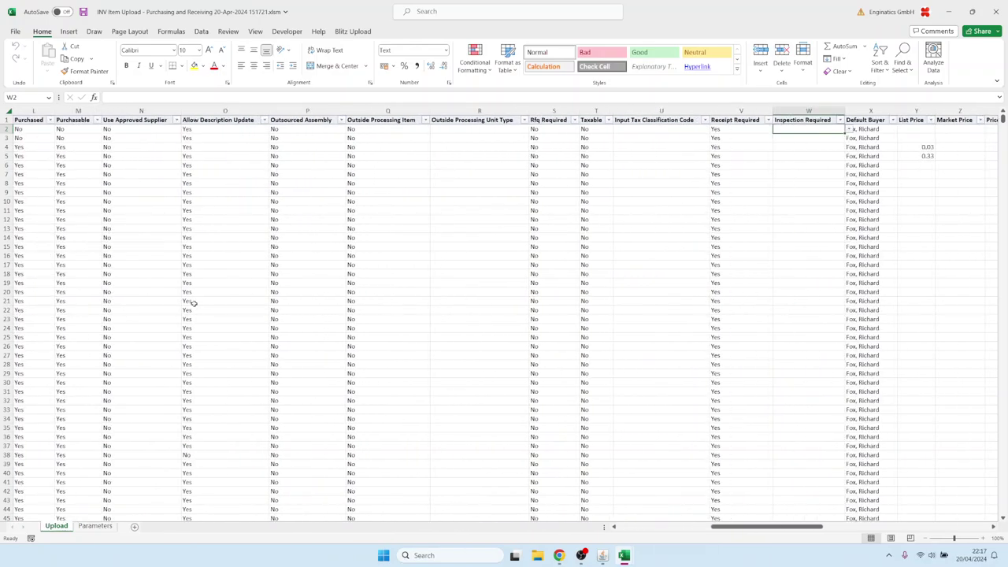
{"action": "key", "text": "Right"}
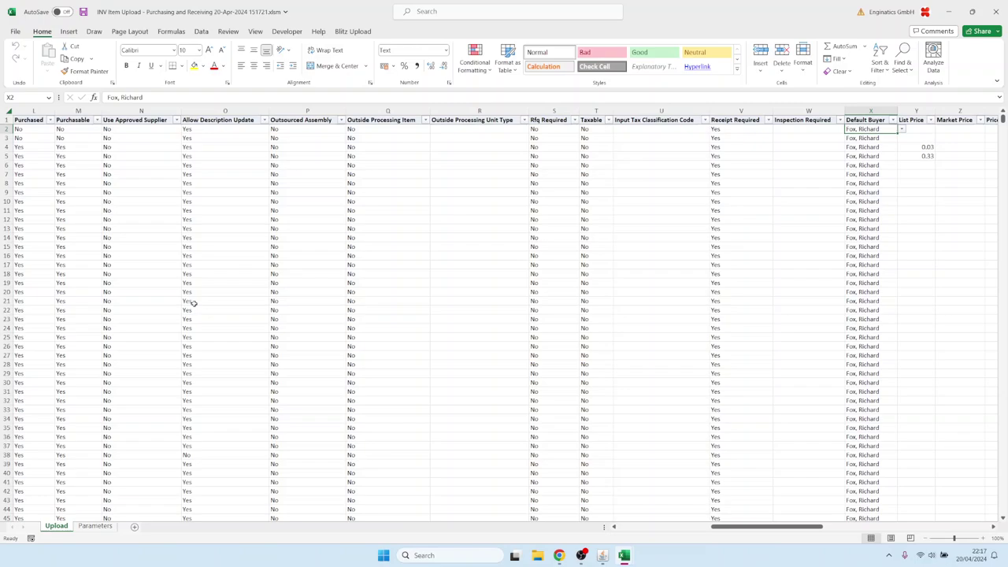
{"action": "type", "text": "blo"}
{"action": "key", "text": "Right"}
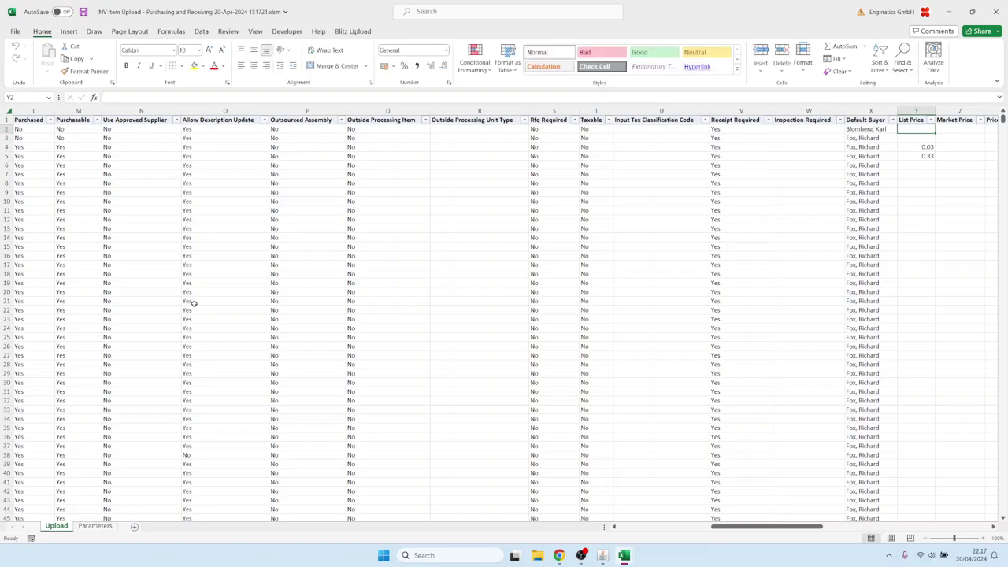
Copy the new default buyer to all remaining item rows in the Default Buyer column and save the workbook.
{"action": "key", "text": "ctrl+c"}
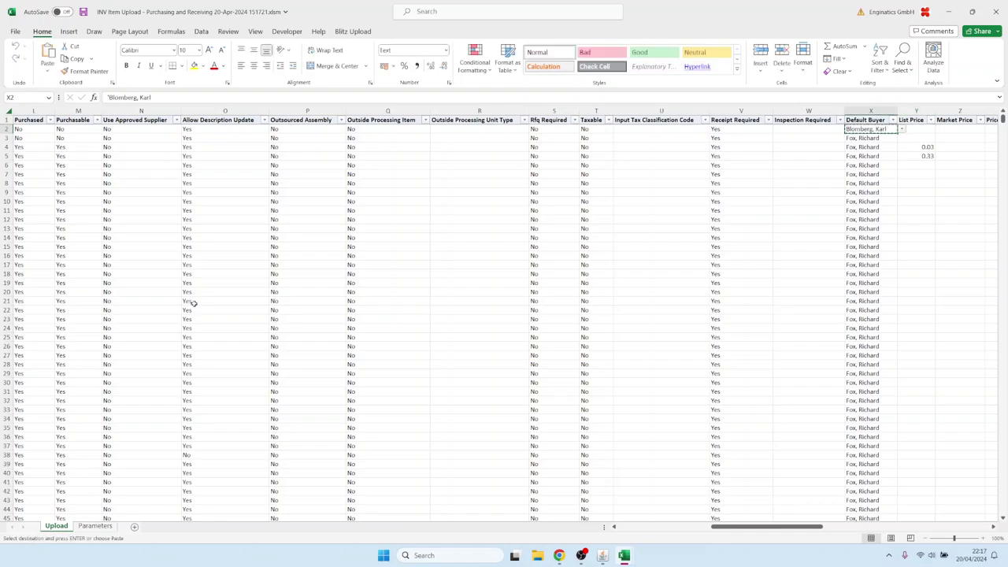
{"action": "key", "text": "ctrl+shift+Down"}
{"action": "key", "text": "ctrl+v"}
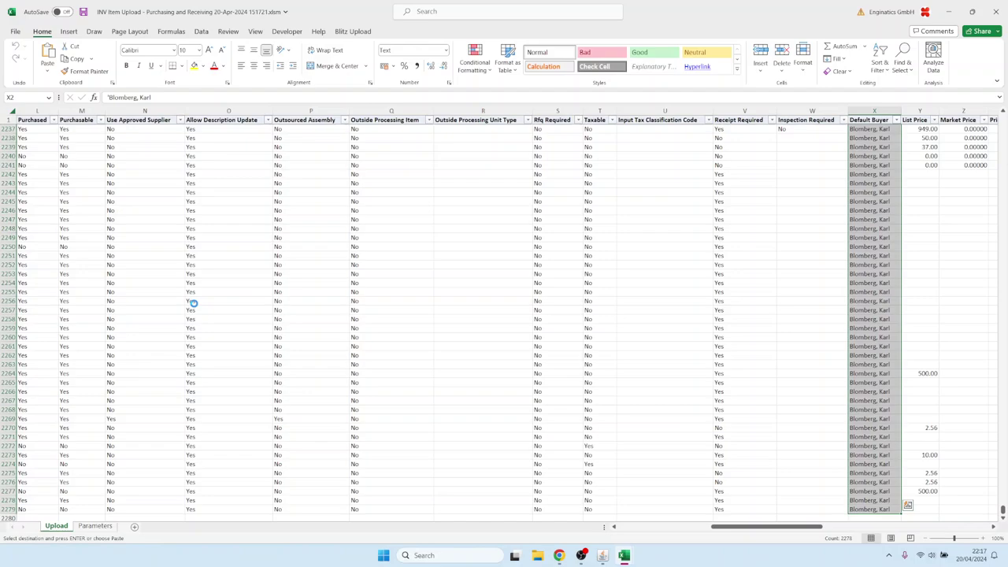
{"action": "key", "text": "ctrl+Home"}
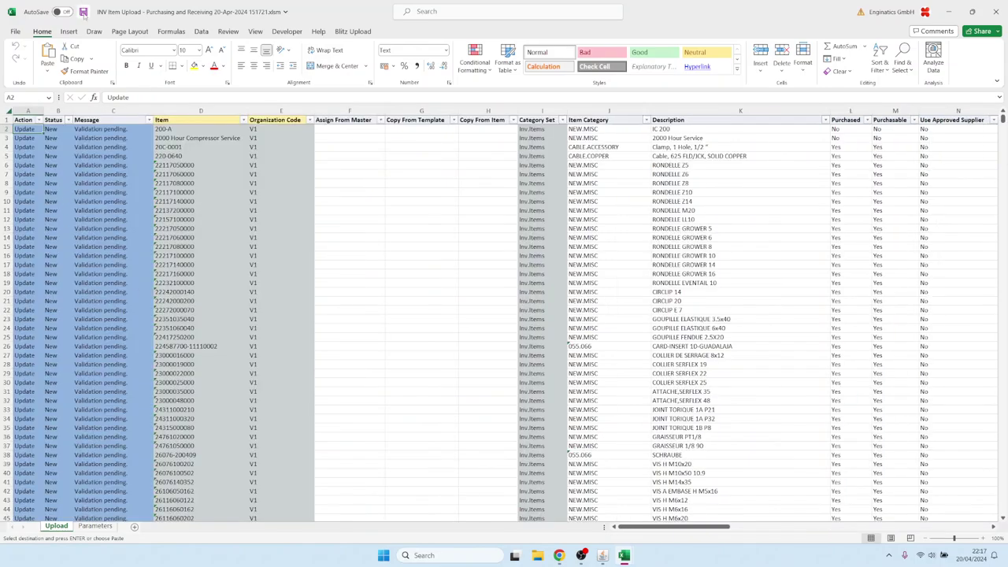
{"action": "left_click", "coordinate": [83, 13]}
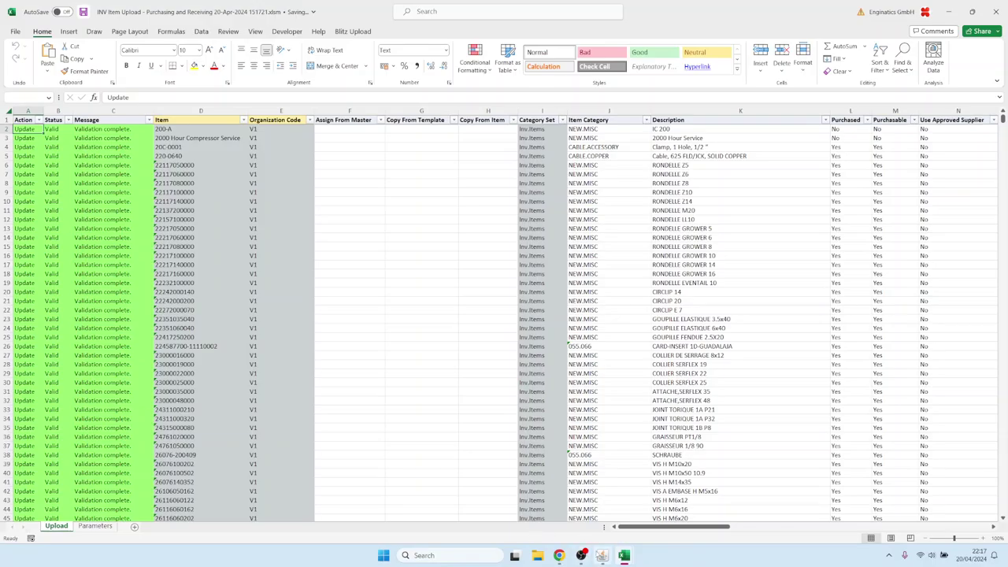
From Oracle Applications, upload INV Item Upload - Purchasing and Receiving 20-Apr-2024 151721.xlsm through the file upload page and close the page.
{"action": "left_click", "coordinate": [602, 555]}
{"action": "left_click", "coordinate": [61, 124]}
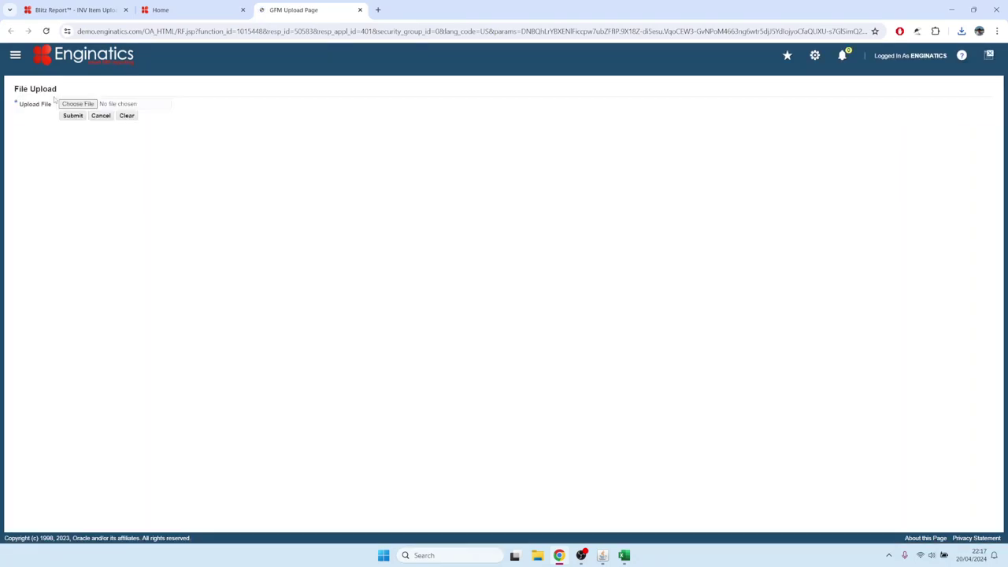
{"action": "left_click", "coordinate": [77, 103]}
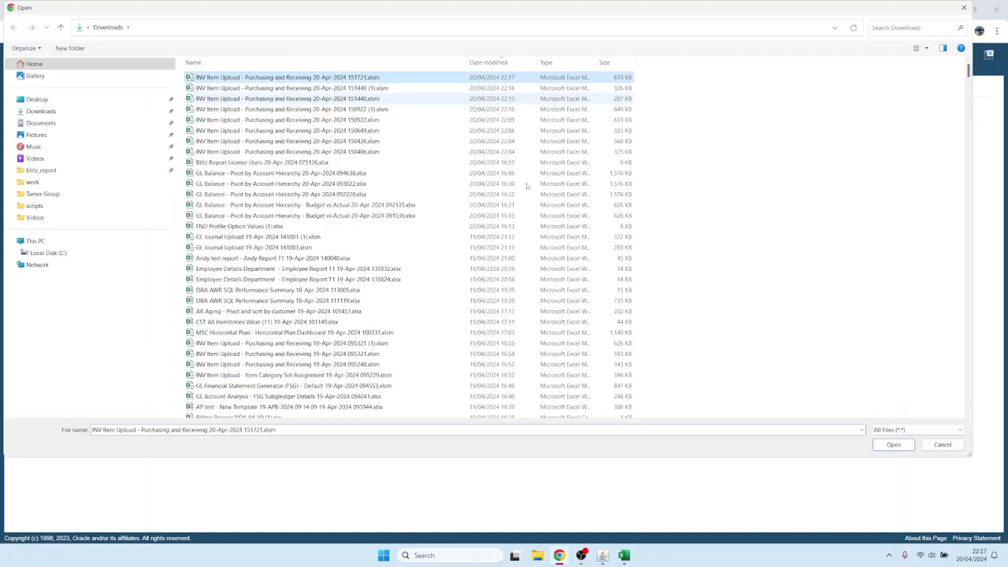
{"action": "left_click", "coordinate": [893, 444]}
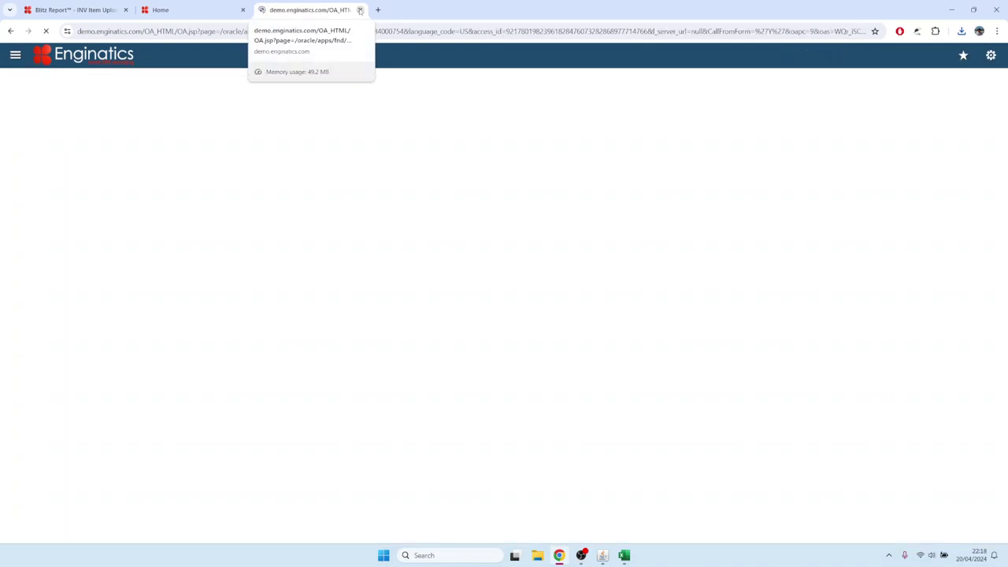
{"action": "left_click", "coordinate": [360, 10]}
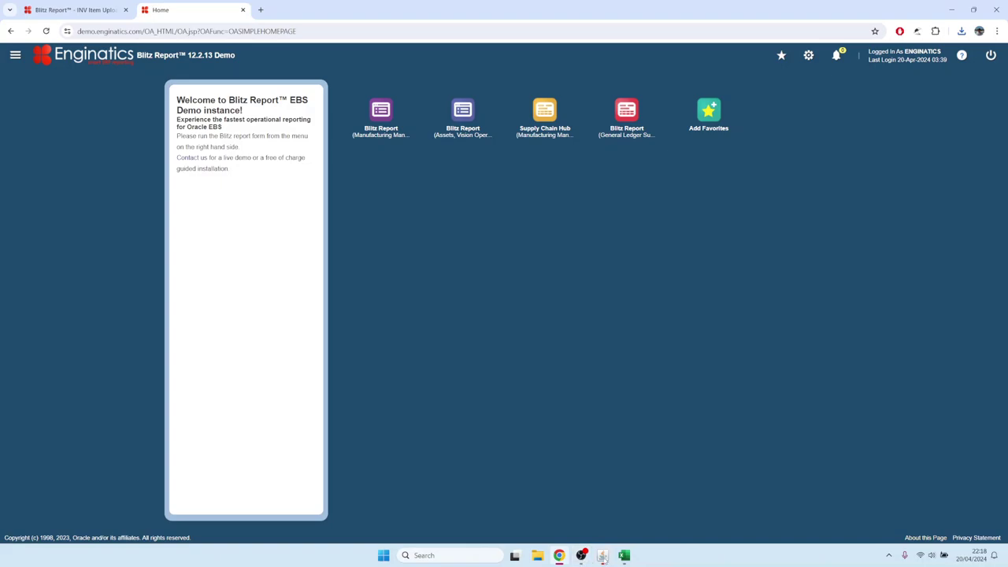
Switch to Oracle Applications and examine the Number of Item Import Workers parameter of the INV Item Upload.
{"action": "left_click", "coordinate": [602, 555]}
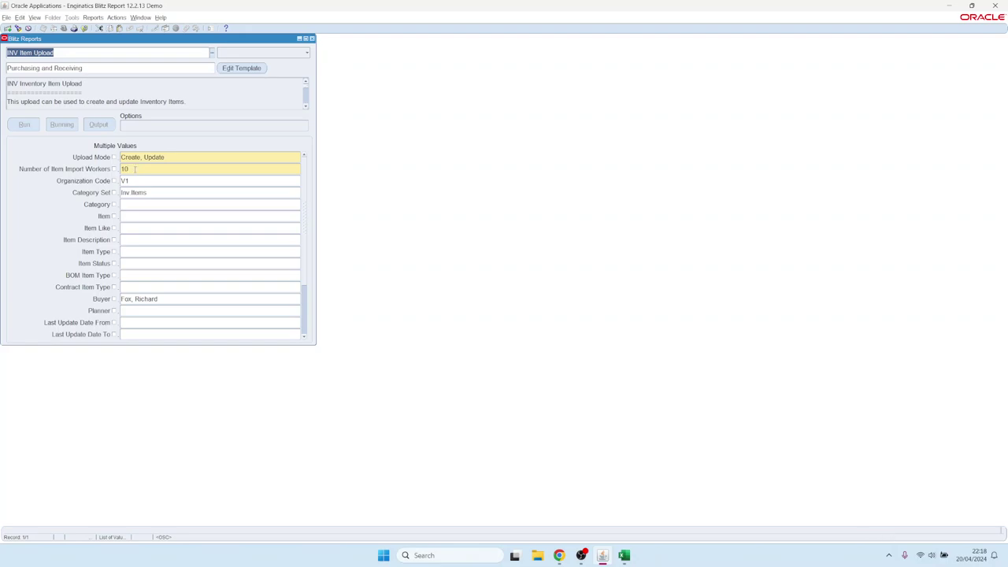
{"action": "double_click", "coordinate": [128, 169]}
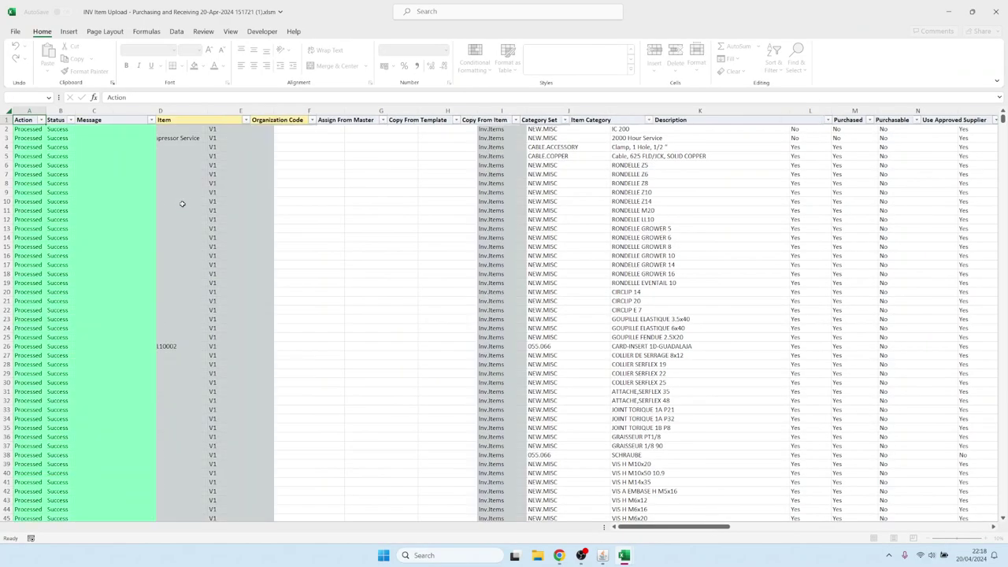
{"action": "left_click_drag", "start_coordinate": [116, 192], "coordinate": [115, 356]}
{"action": "left_click", "coordinate": [186, 267]}
{"action": "scroll", "coordinate": [189, 268], "scroll_direction": "down", "scroll_amount": 14}
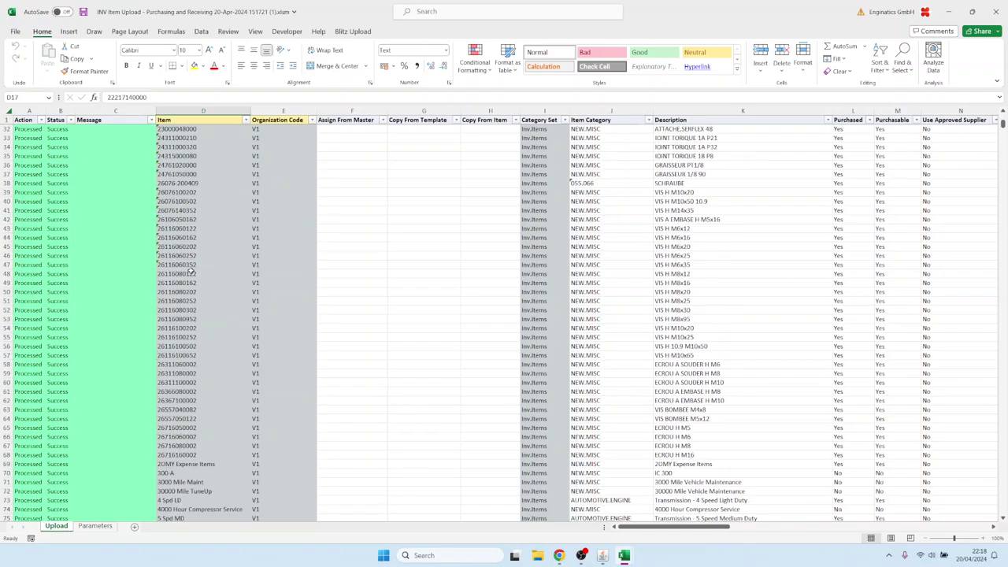
{"action": "scroll", "coordinate": [193, 269], "scroll_direction": "down", "scroll_amount": 12}
{"action": "scroll", "coordinate": [193, 269], "scroll_direction": "up", "scroll_amount": 12}
{"action": "left_click", "coordinate": [195, 247]}
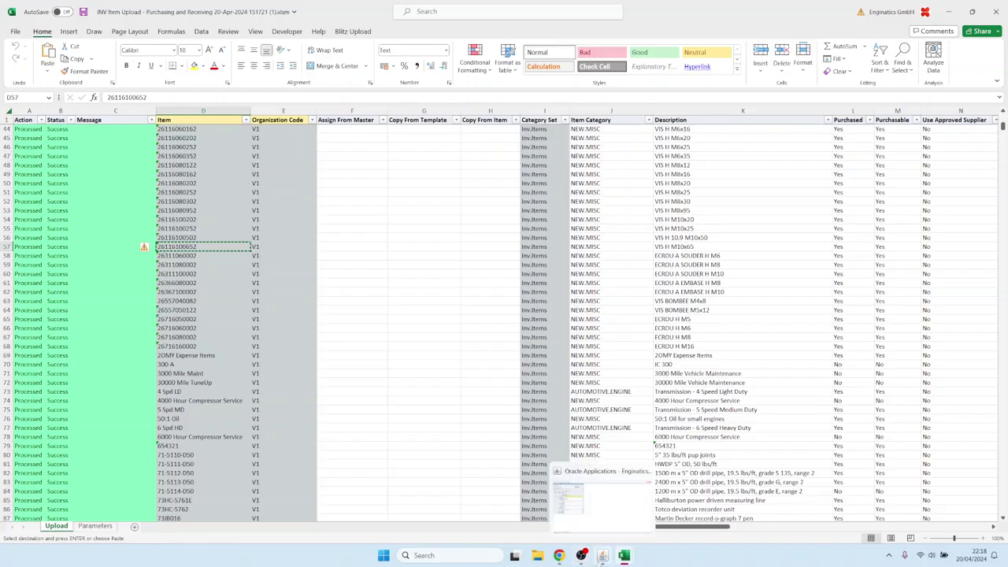
Switch to Oracle Applications, close the Blitz Report form and open the Master Items form.
{"action": "left_click", "coordinate": [602, 555]}
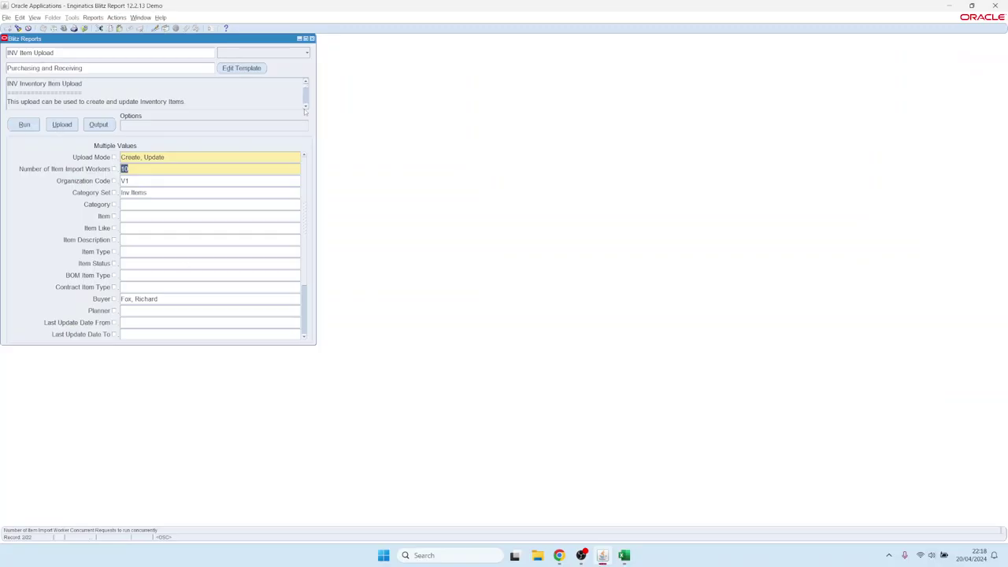
{"action": "key", "text": "F4"}
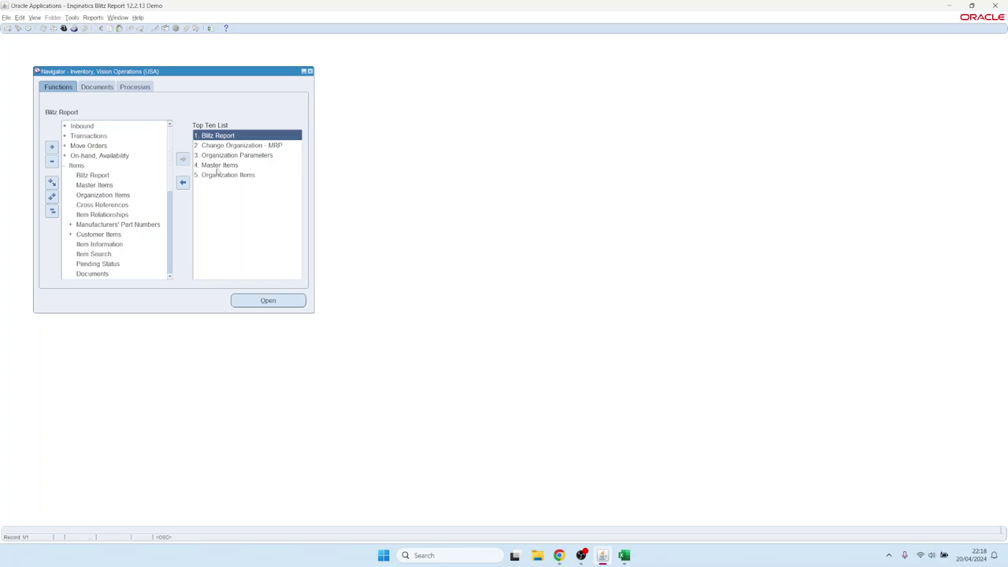
{"action": "left_click", "coordinate": [218, 166]}
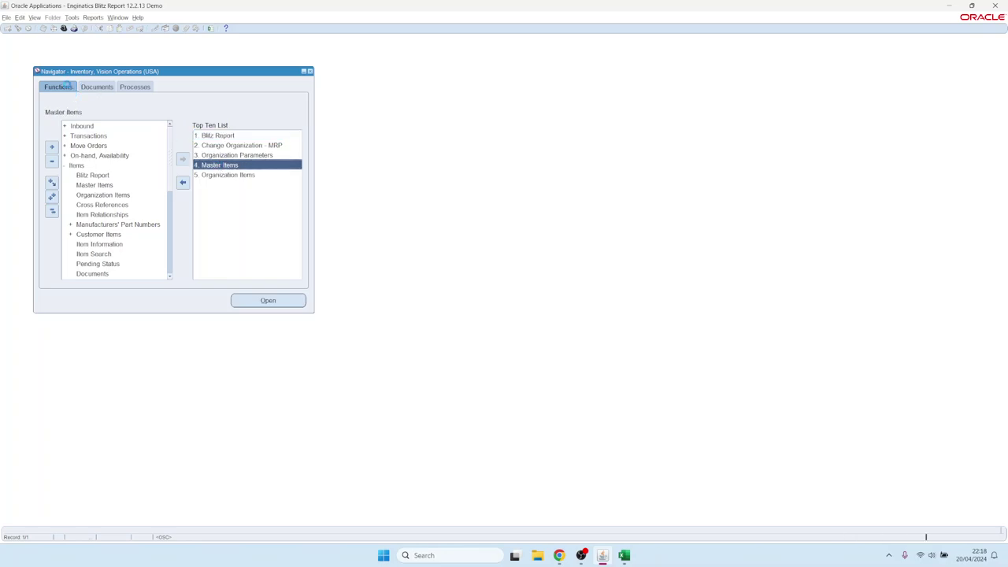
{"action": "key", "text": "Return"}
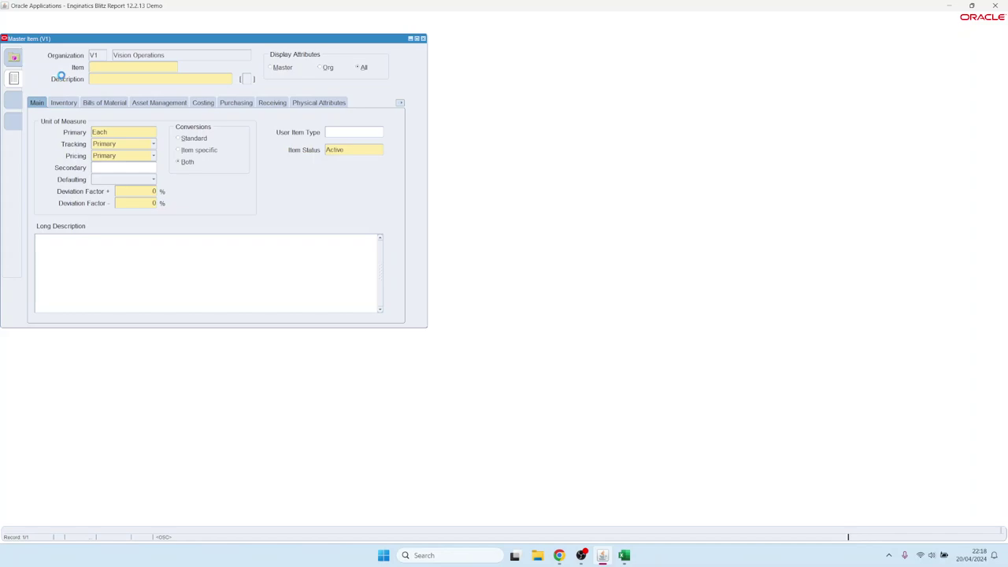
{"action": "key", "text": "F11"}
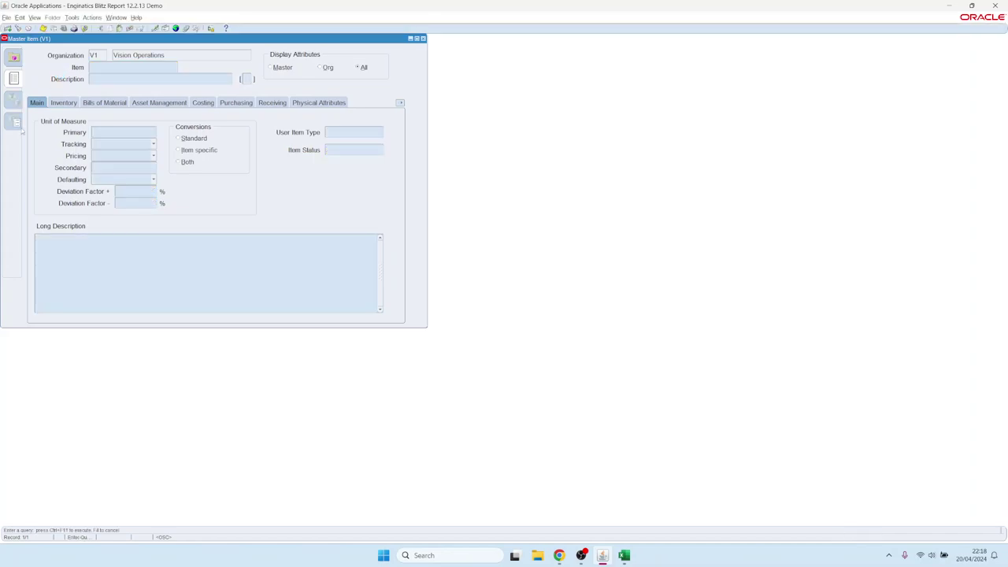
{"action": "key", "text": "ctrl+v"}
{"action": "key", "text": "ctrl+F11"}
{"action": "left_click", "coordinate": [236, 103]}
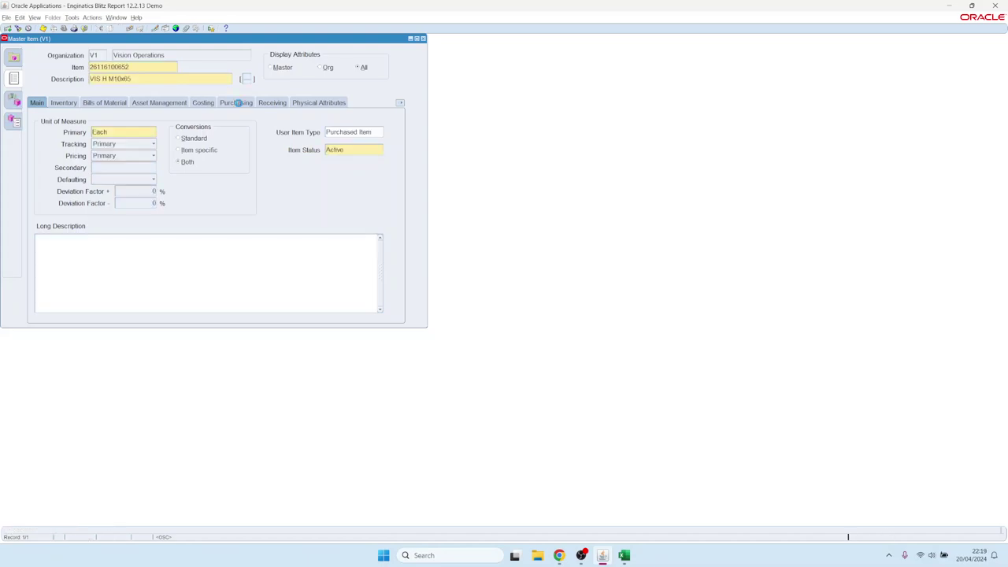
{"action": "left_click", "coordinate": [190, 202]}
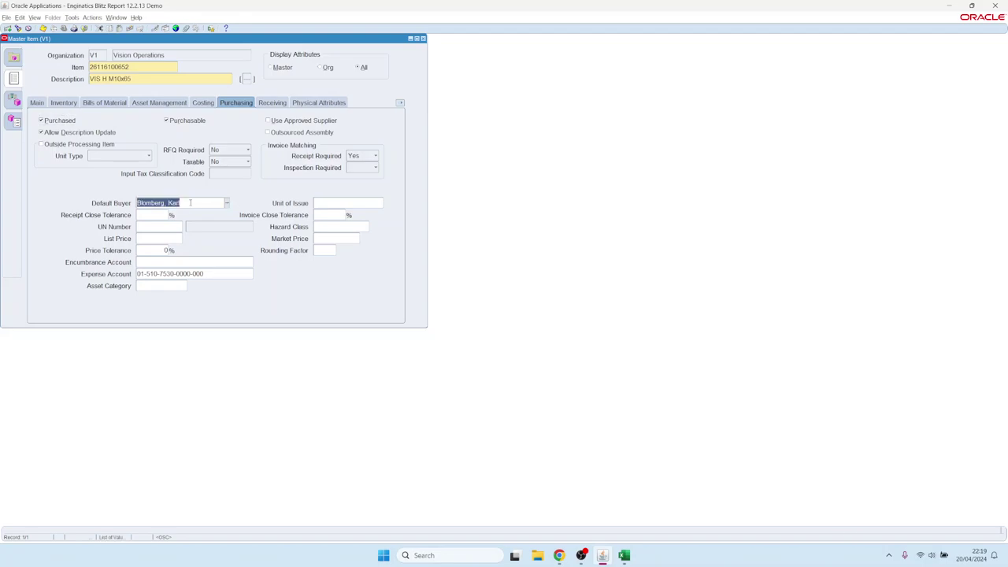